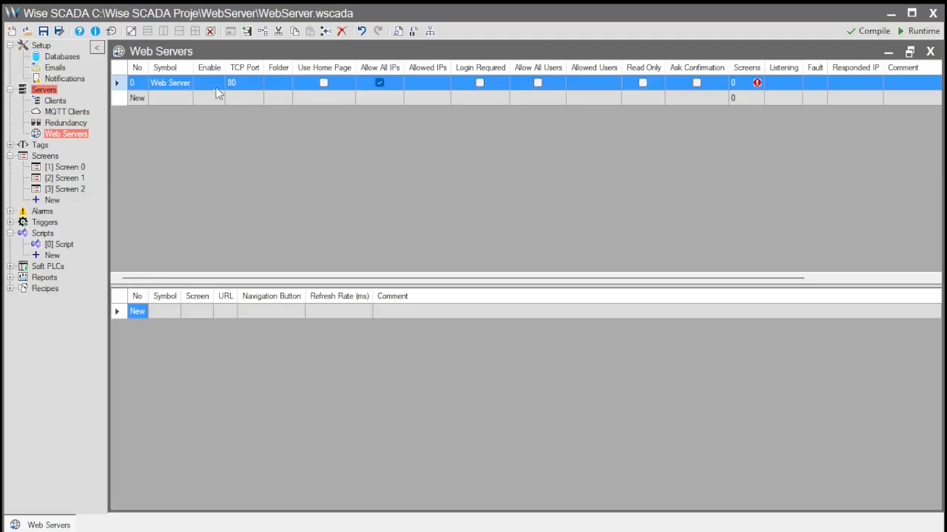
- Enter 5000 as the TCP port of the web server in row 0
click(257, 96)
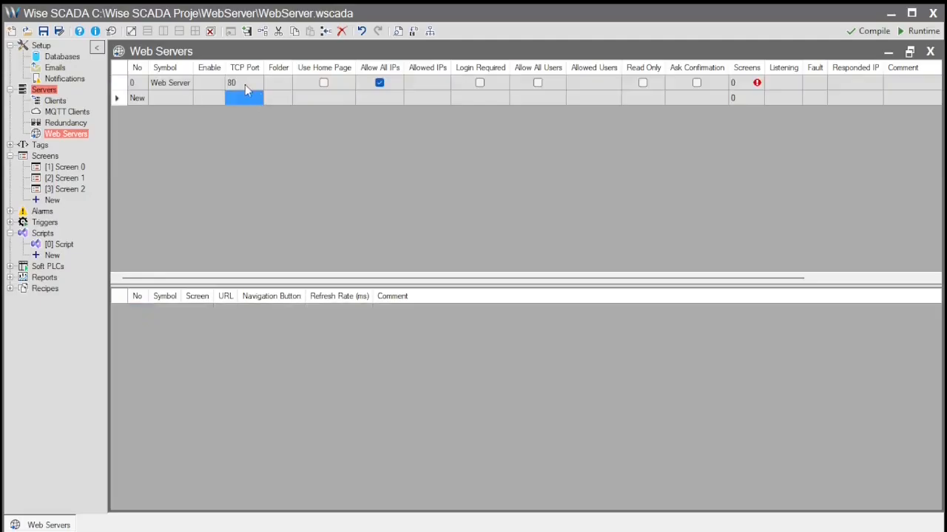
click(265, 83)
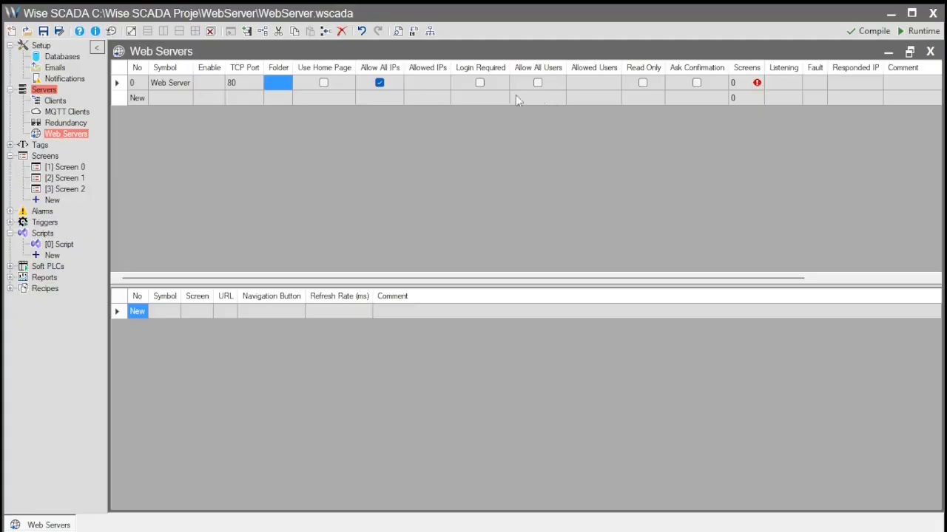
click(243, 82)
text(5000)
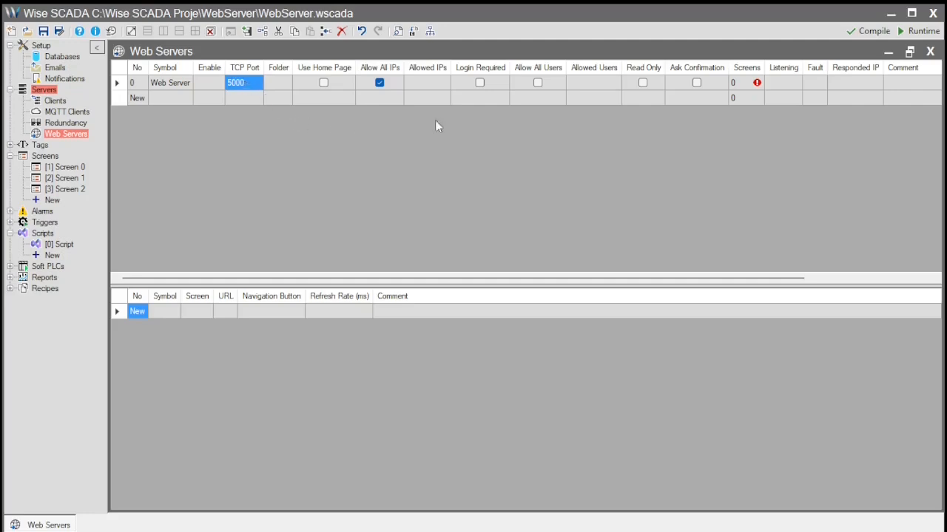
mouse_move(759, 88)
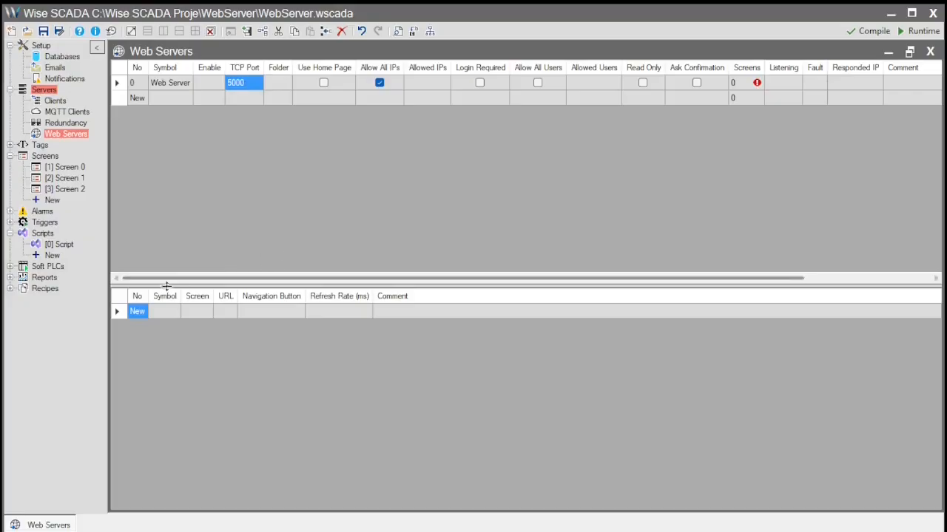
- Create three page entries mapped to Screen 0, Screen 1 and Screen 2 (Screen_0.html–Screen_2.html)
click(135, 314)
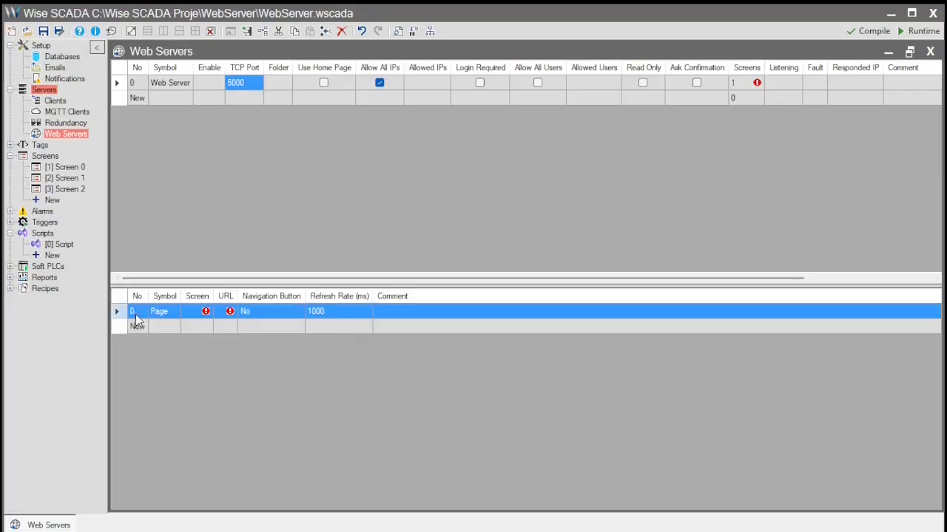
click(197, 311)
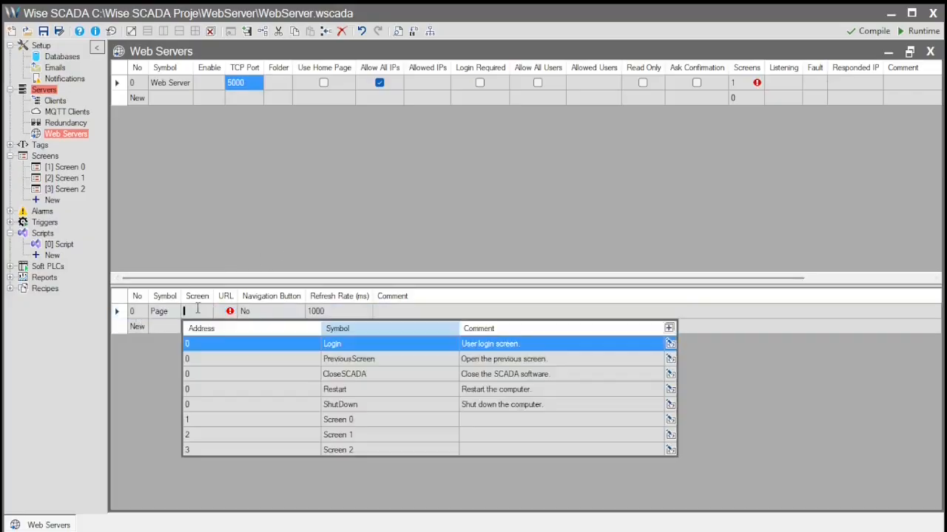
click(270, 420)
click(199, 330)
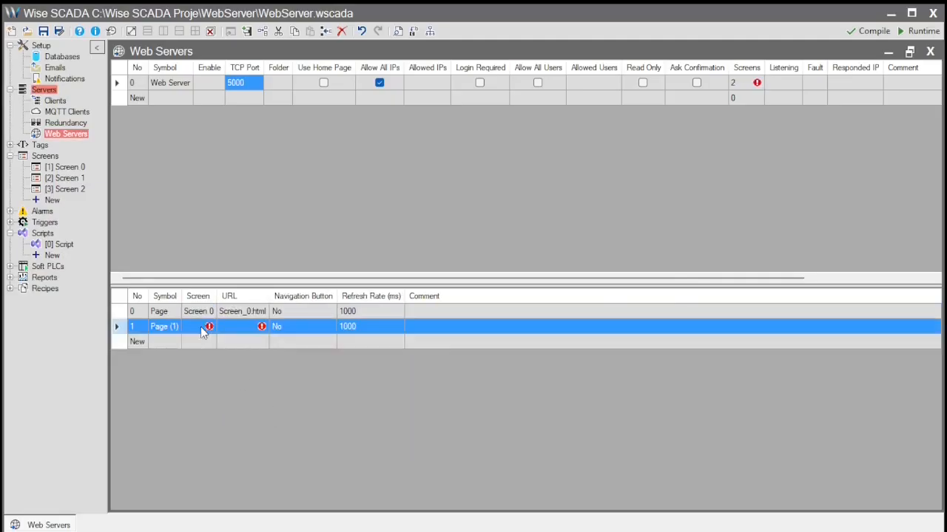
click(201, 327)
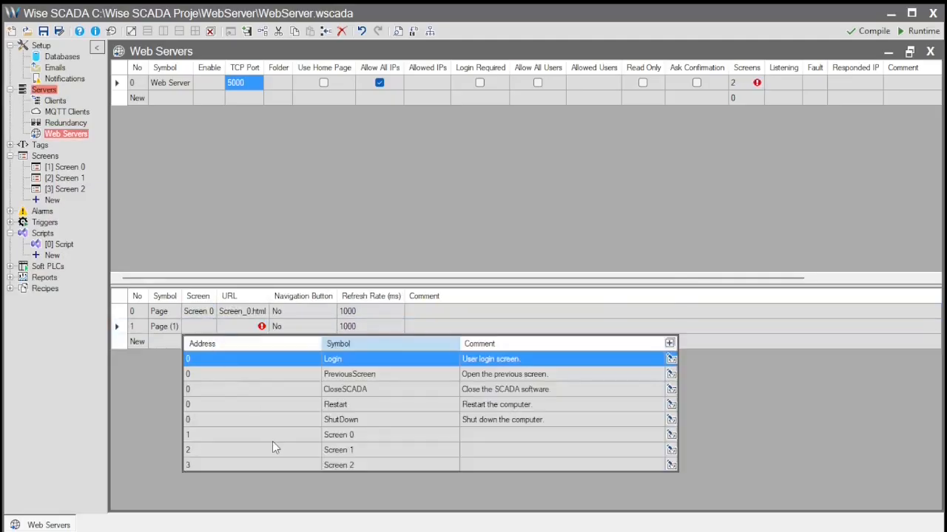
click(272, 447)
click(197, 343)
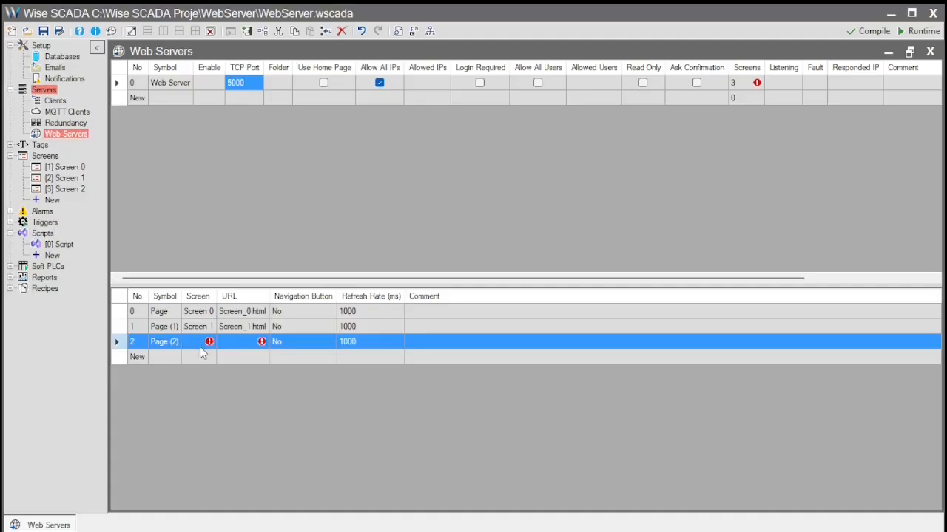
click(200, 344)
click(199, 344)
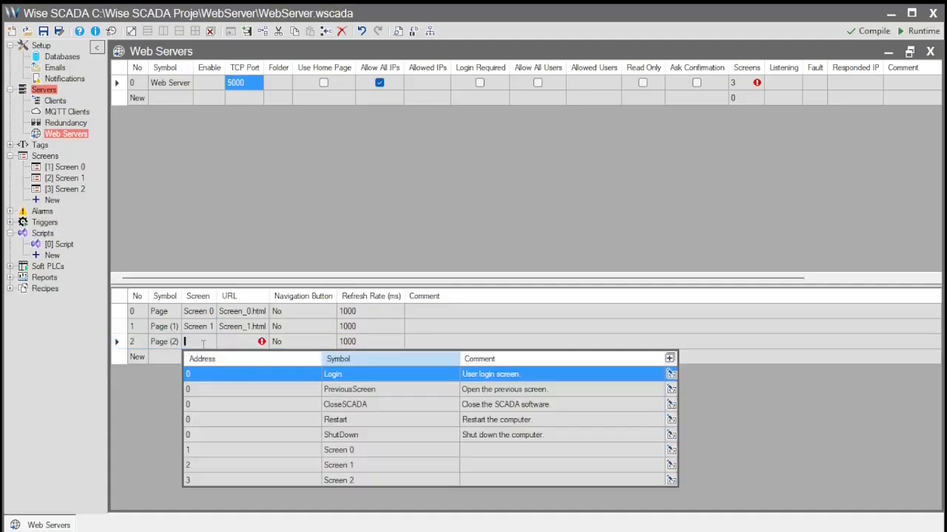
click(259, 479)
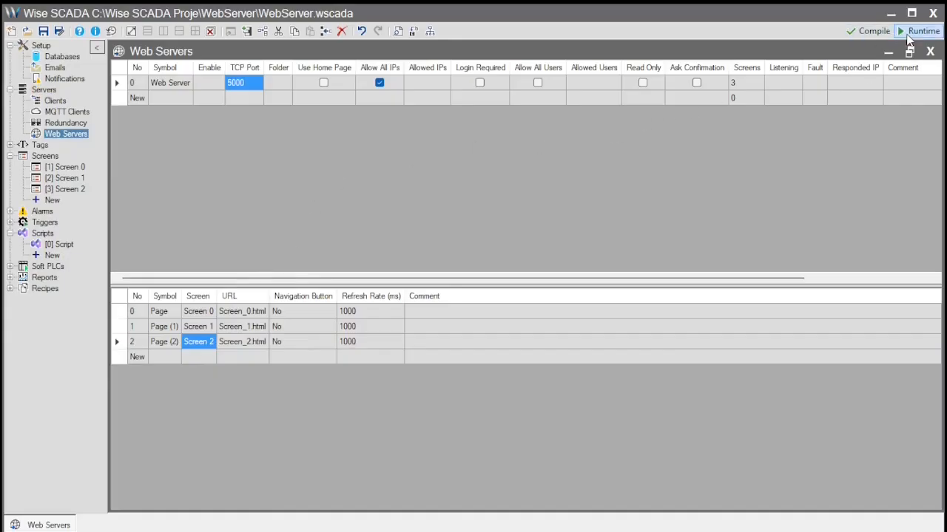
- Save the project, launch the runtime and open a new Chrome tab
click(920, 31)
click(706, 413)
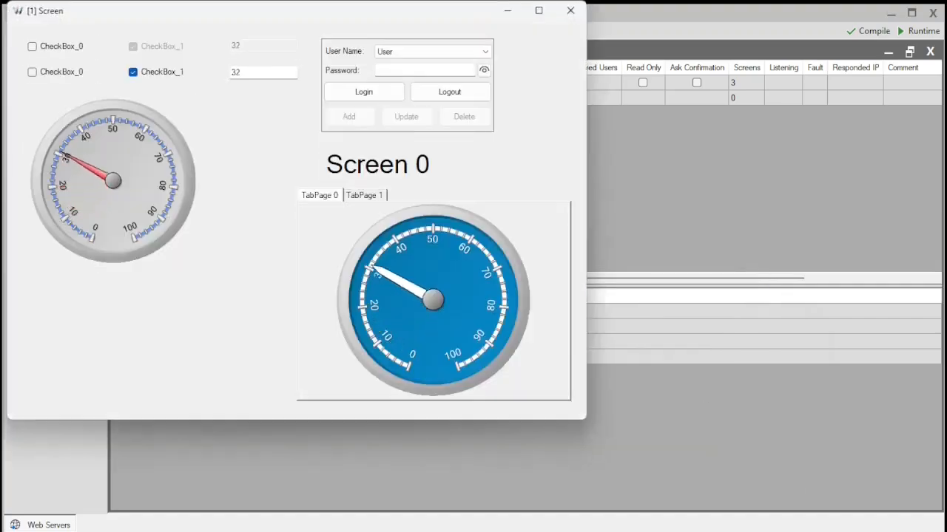
click(747, 531)
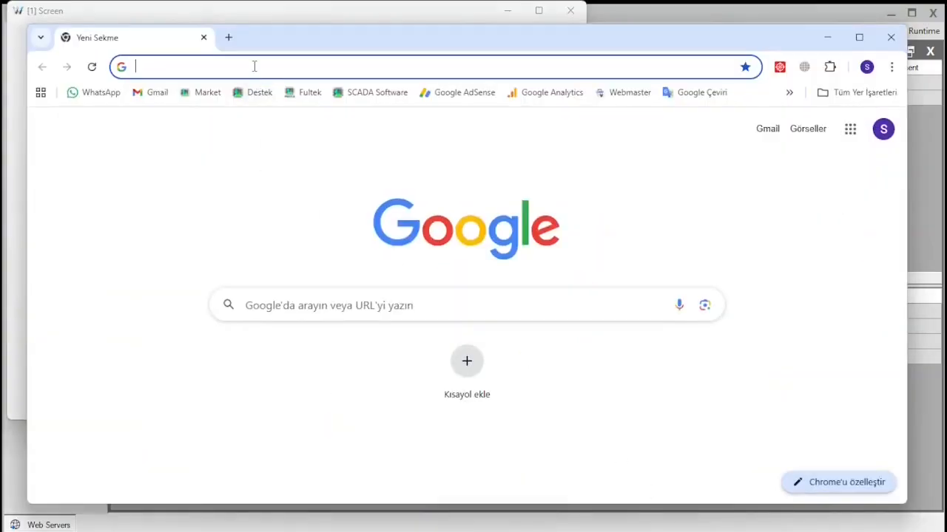
click(252, 66)
text(127.0)
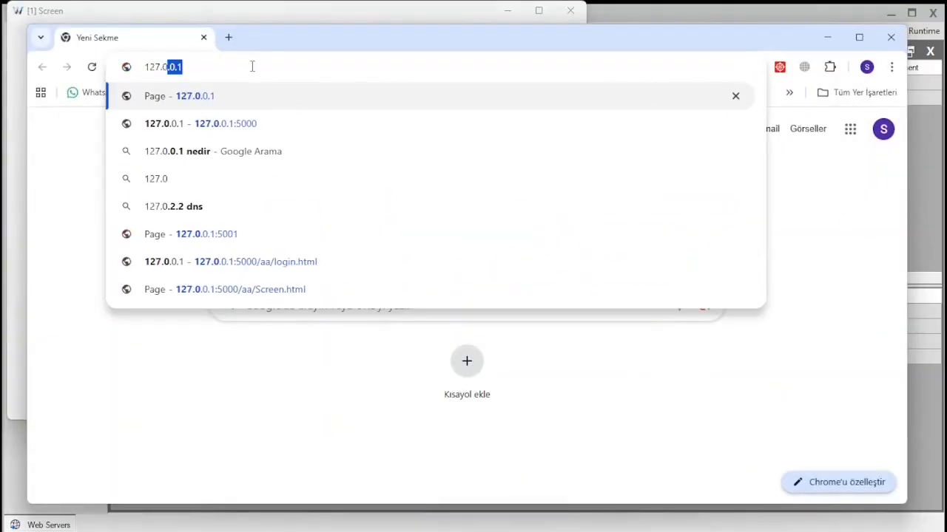
text(.)
key(BackSpace)
key(BackSpace)
key(BackSpace)
key(BackSpace)
key(BackSpace)
key(BackSpace)
key(BackSpace)
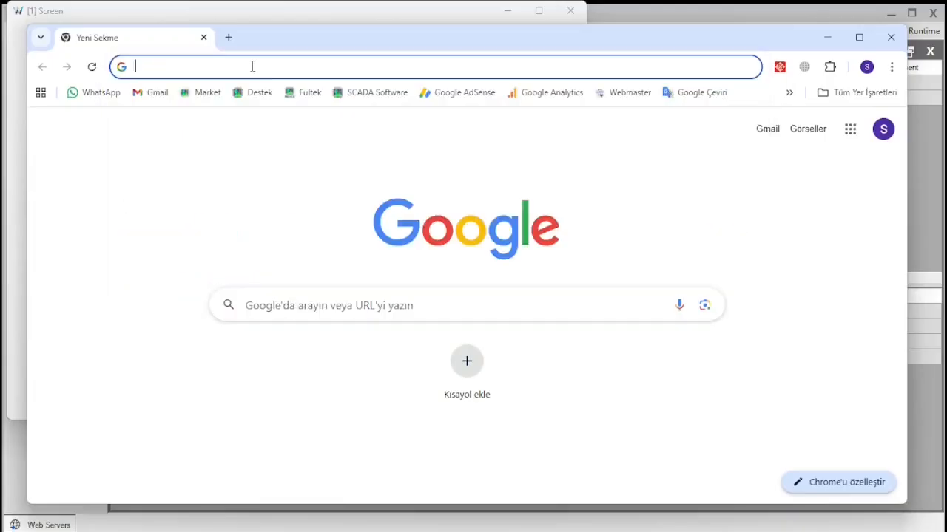
text(http:)
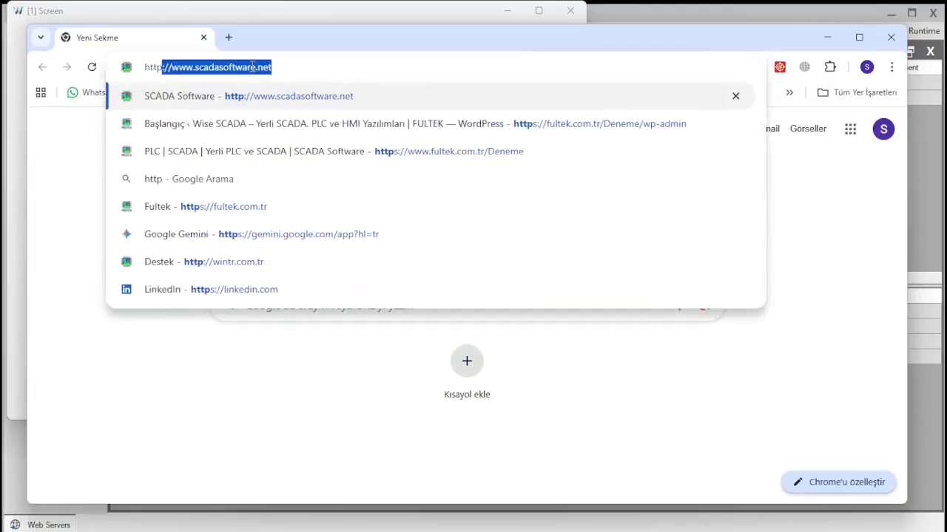
text(//)
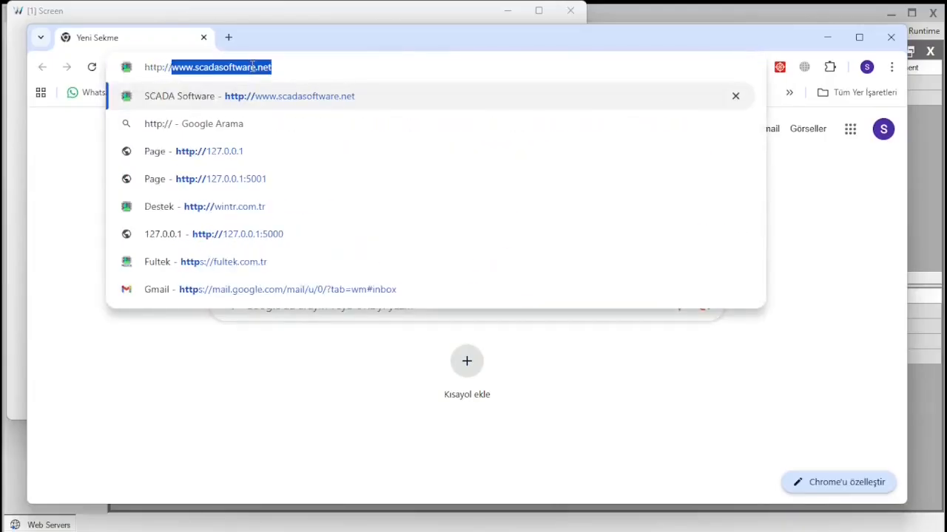
text(127.0.0.)
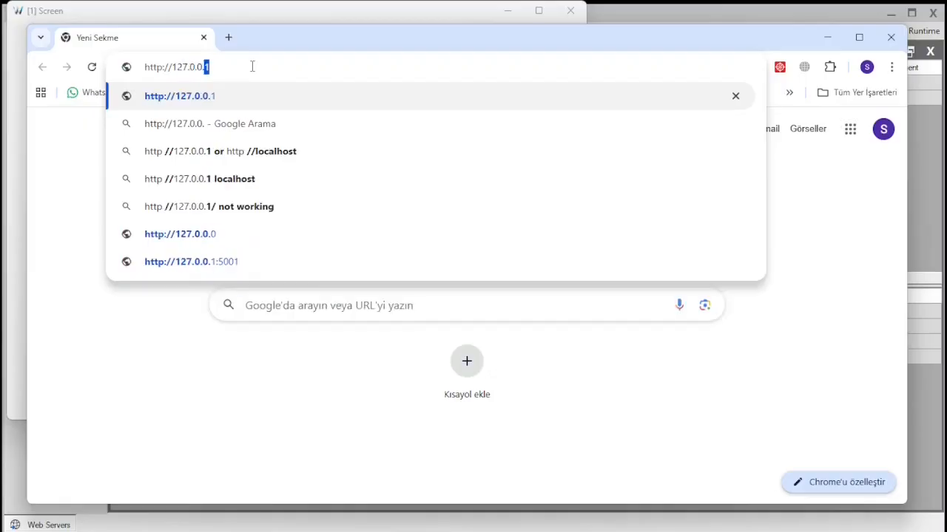
text(1:)
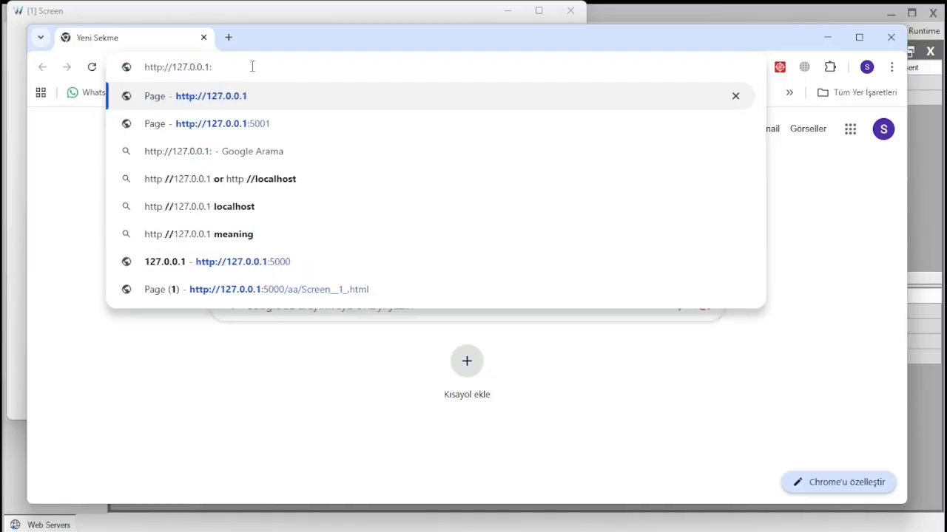
text(5000)
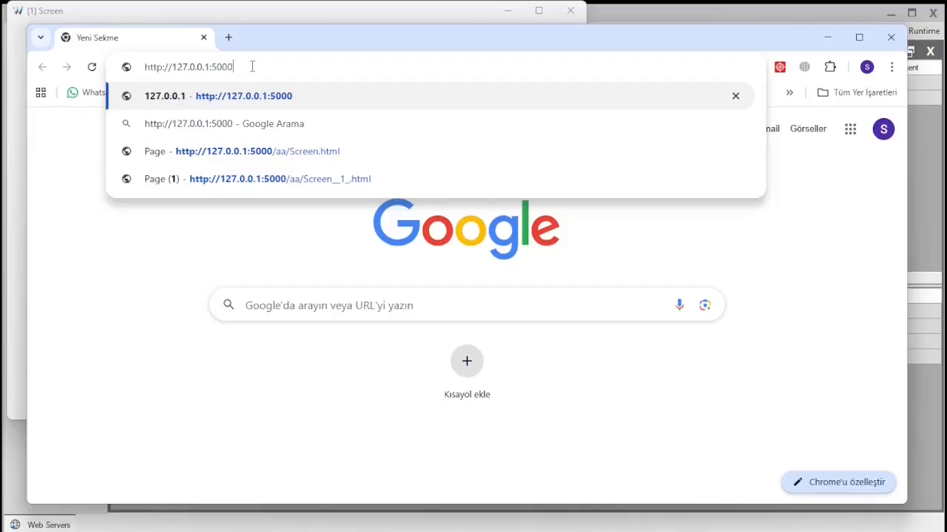
key(Return)
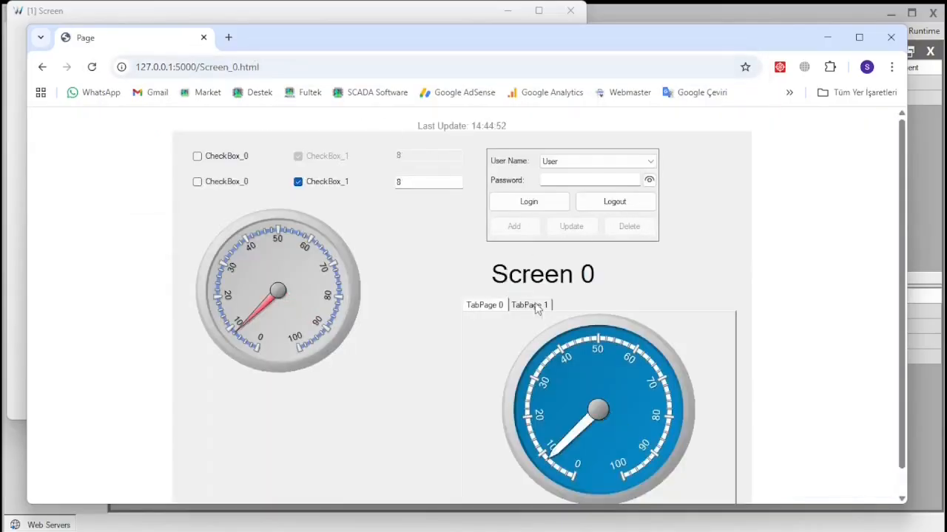
drag(637, 34, 634, 24)
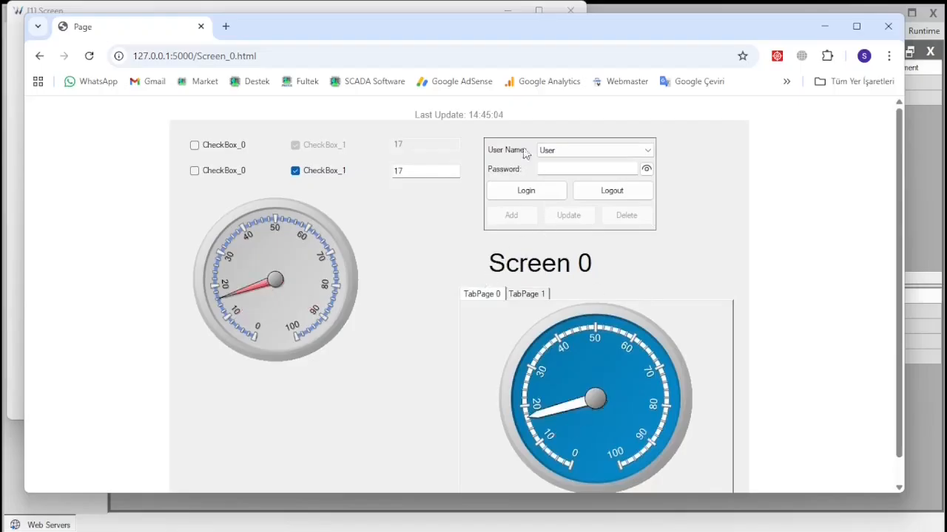
click(403, 6)
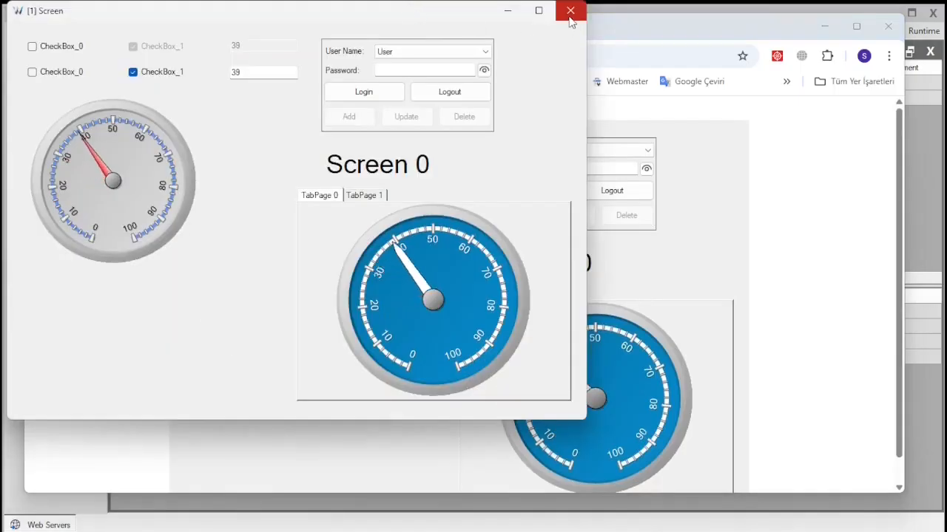
- Close the runtime and set the first page's Navigation Button to Both
click(570, 11)
click(530, 14)
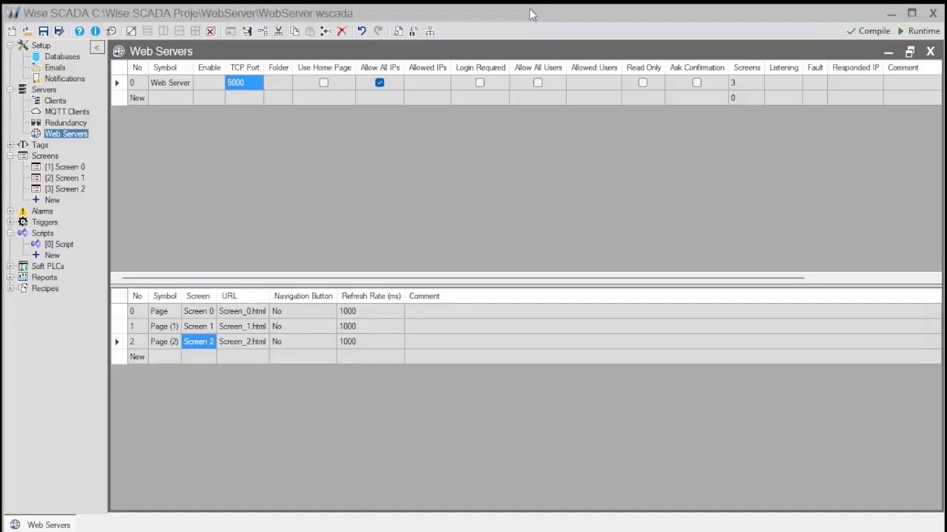
click(304, 312)
click(330, 312)
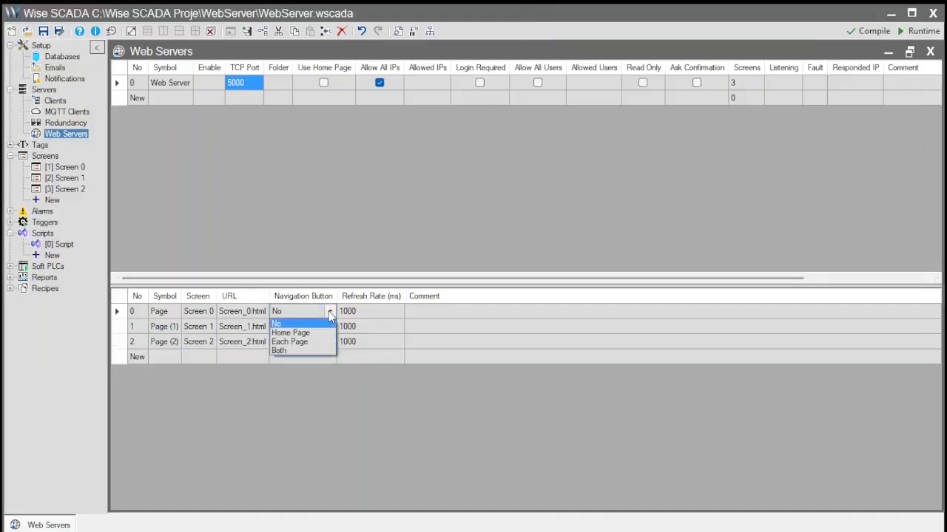
click(300, 350)
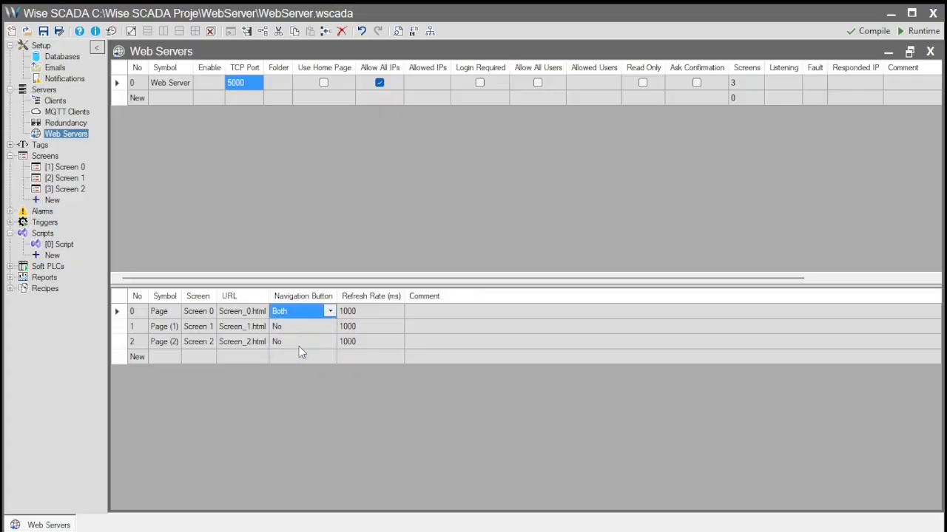
- Copy Both to the second and third pages' navigation and enable Use Home Page
key(ctrl+c)
click(301, 329)
key(ctrl+v)
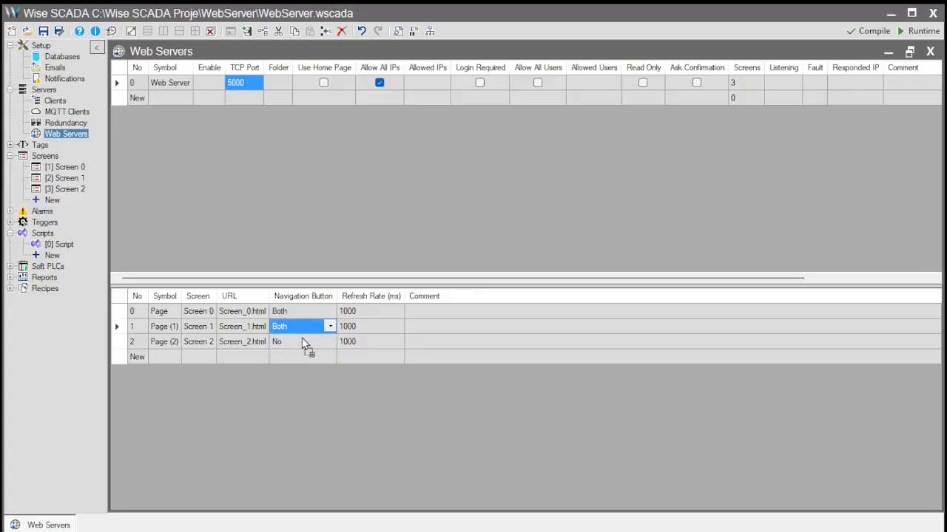
click(302, 343)
key(ctrl+v)
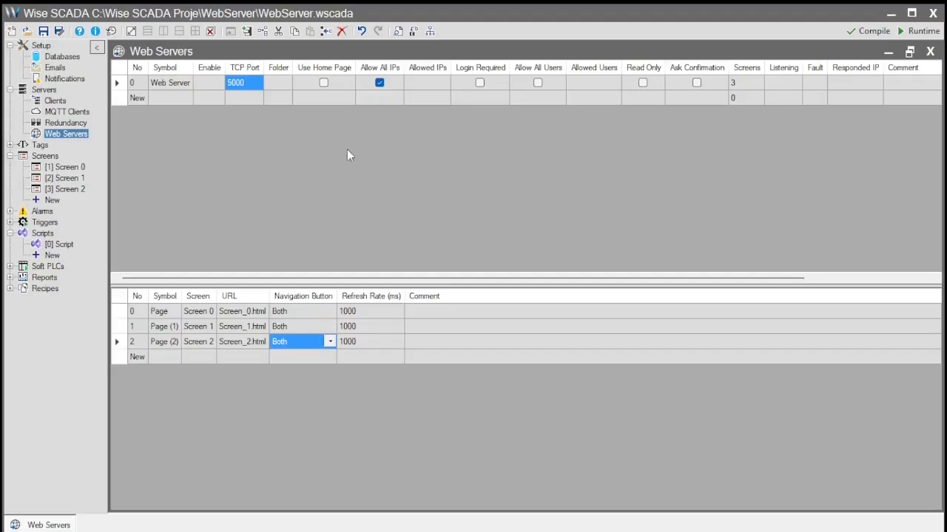
click(323, 81)
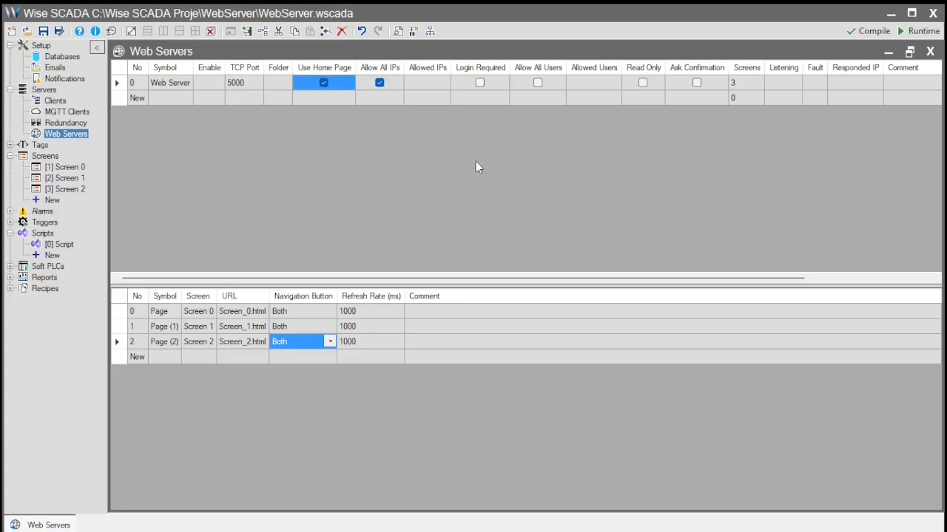
- Save and rerun the project, then load the web server's index page in Chrome
click(917, 31)
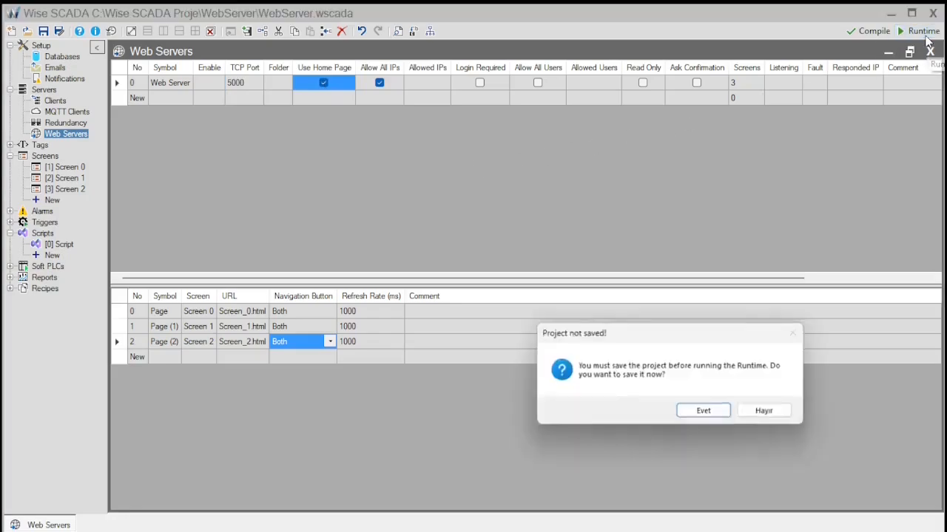
click(717, 413)
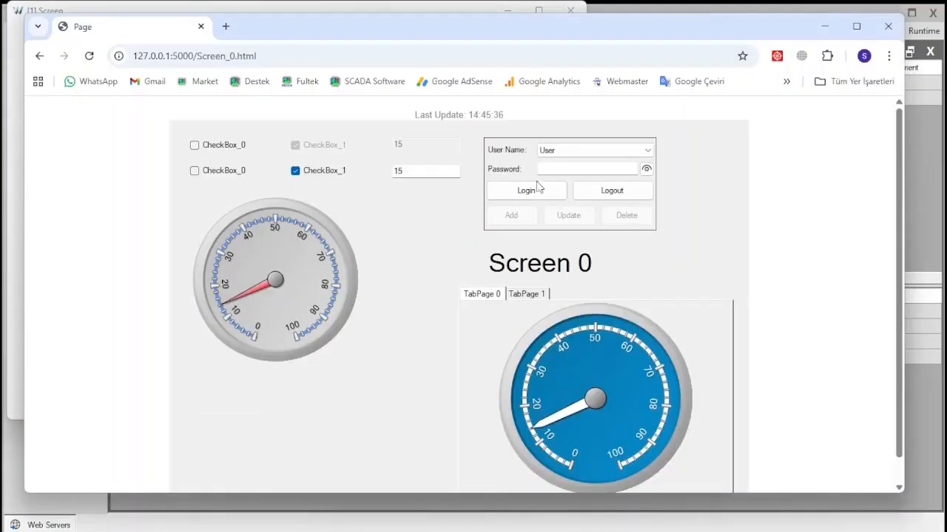
click(339, 48)
drag(265, 56, 206, 56)
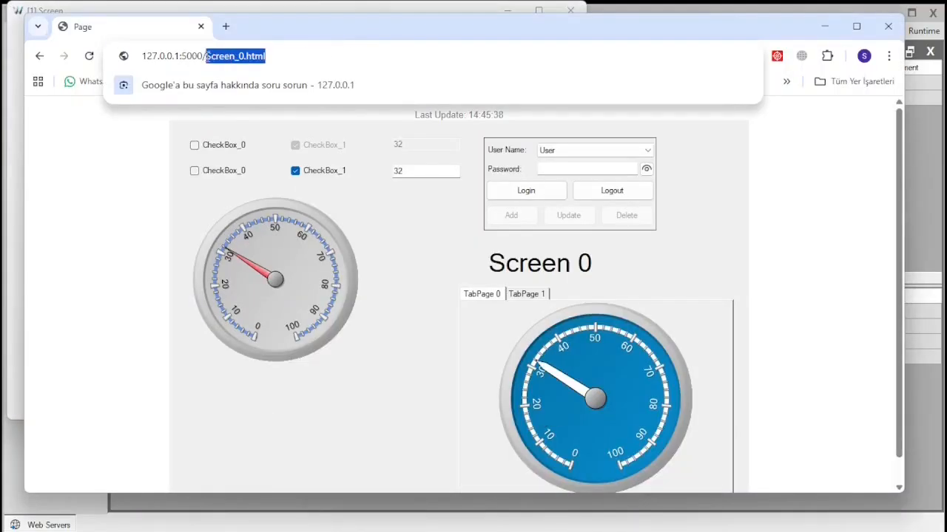
key(BackSpace)
key(Return)
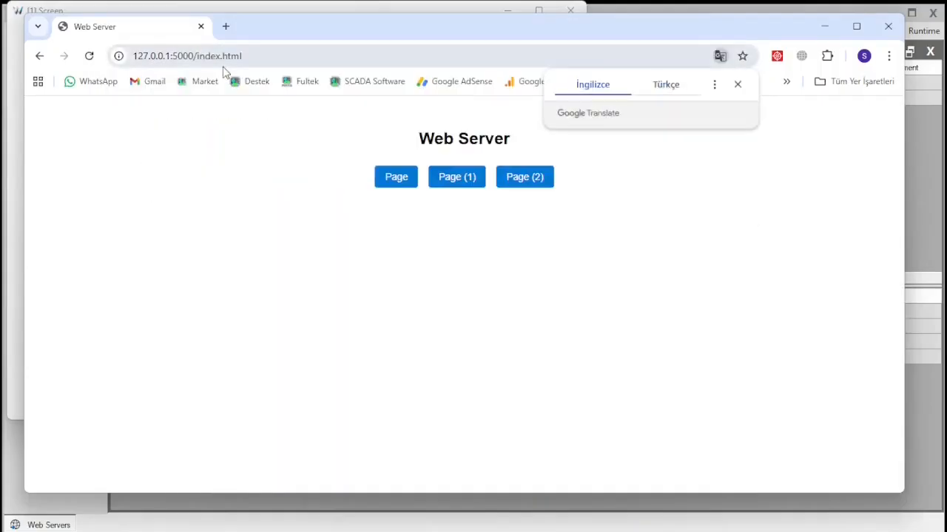
click(738, 84)
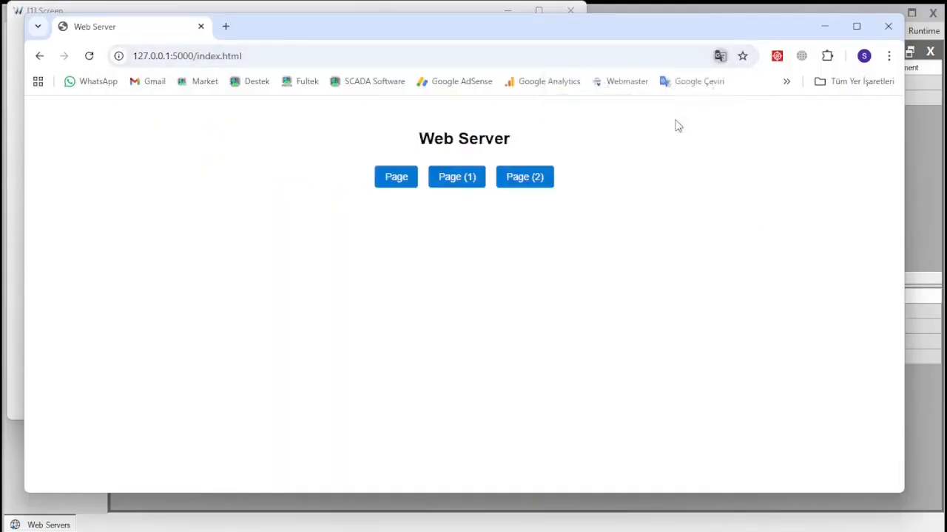
- Navigate through Page, Page (1) and Home links between the Screen 0 and Screen 1 pages
click(396, 178)
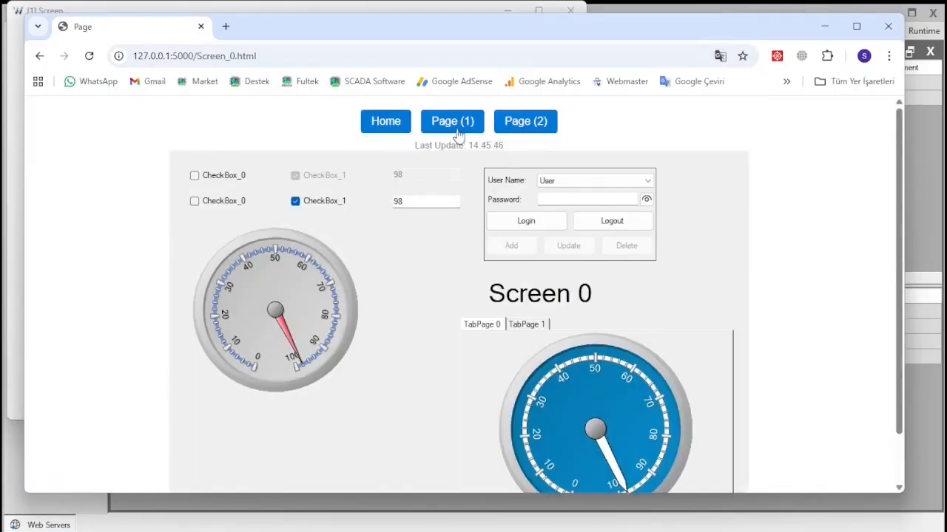
click(459, 122)
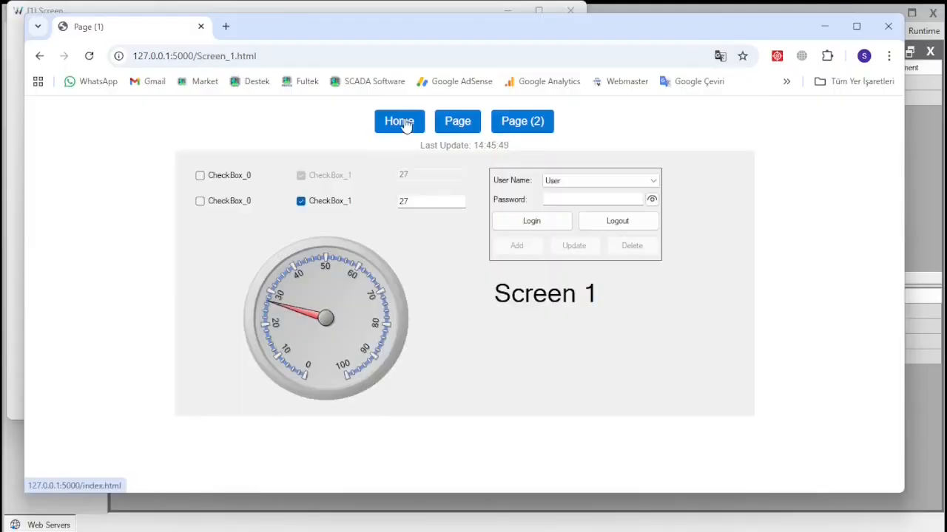
click(404, 122)
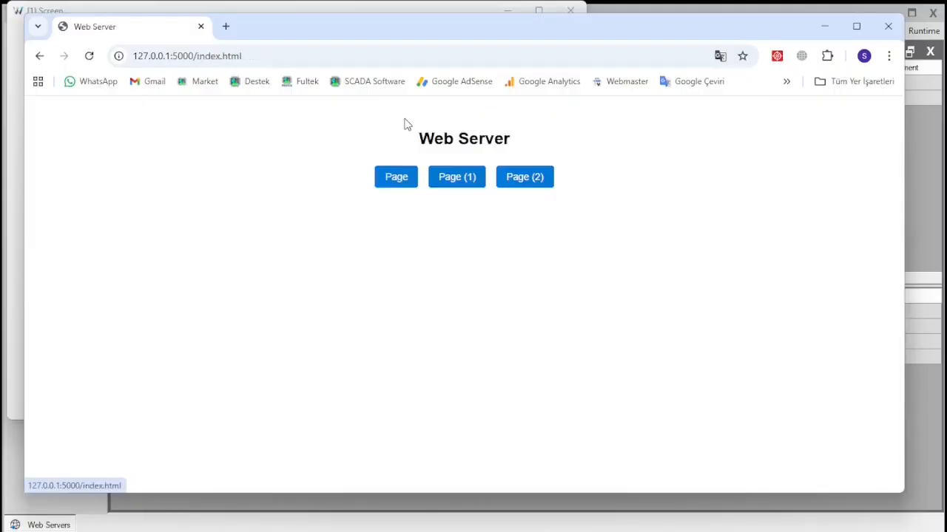
click(407, 182)
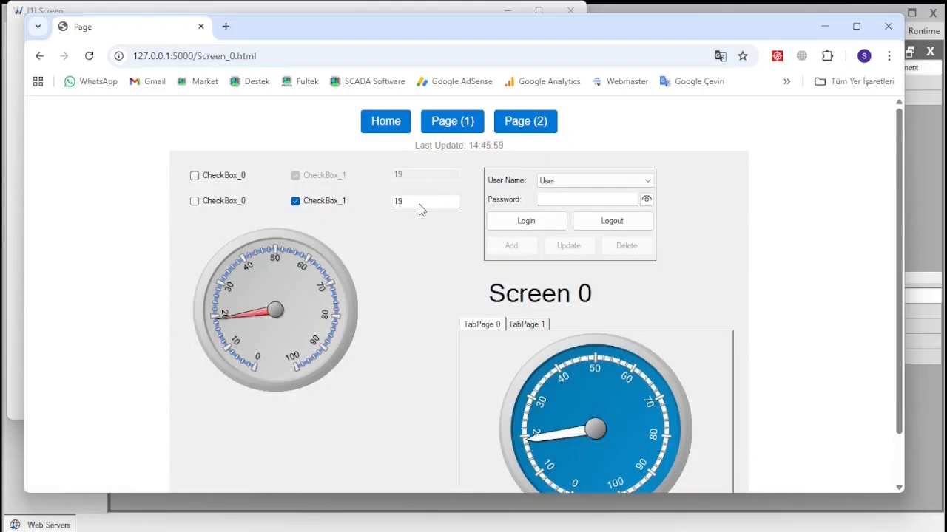
- Set TextBox_1 to 56, toggle CheckBox_1 off and on, then close the runtime
click(420, 209)
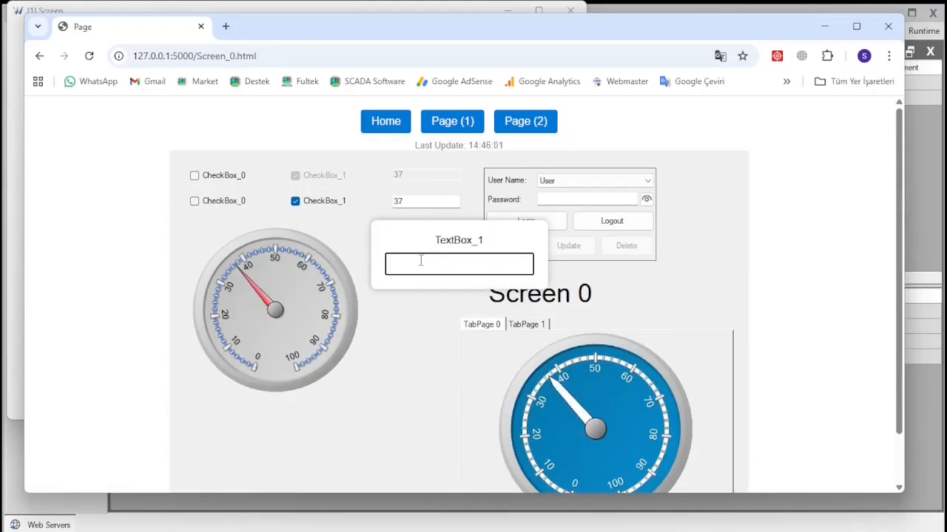
text(56)
key(Return)
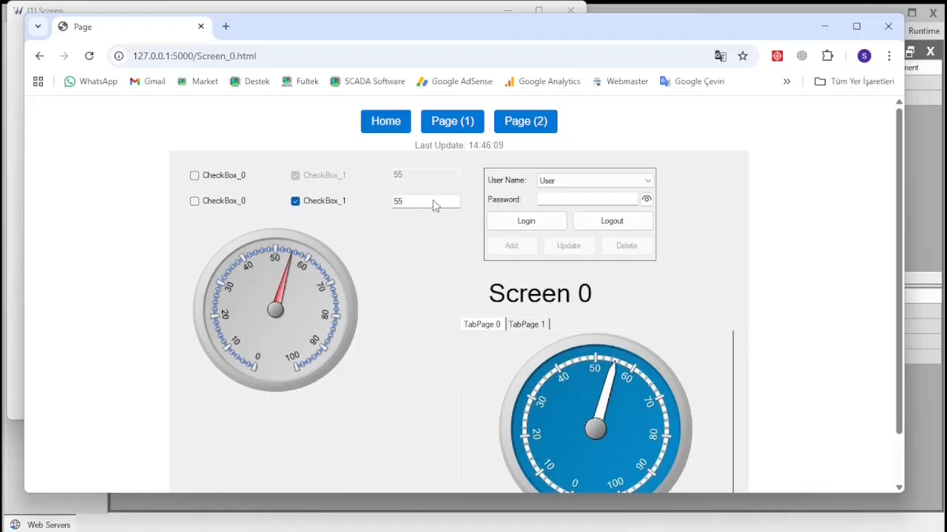
click(296, 202)
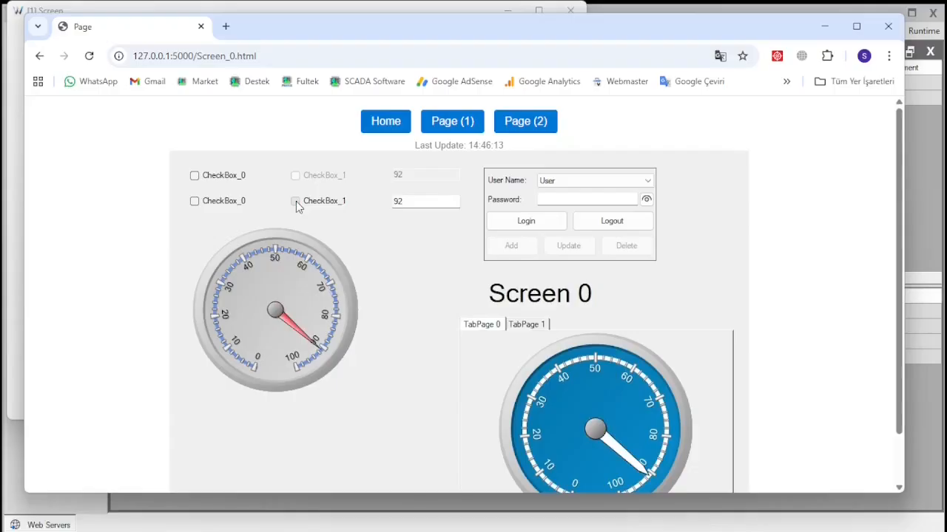
click(296, 202)
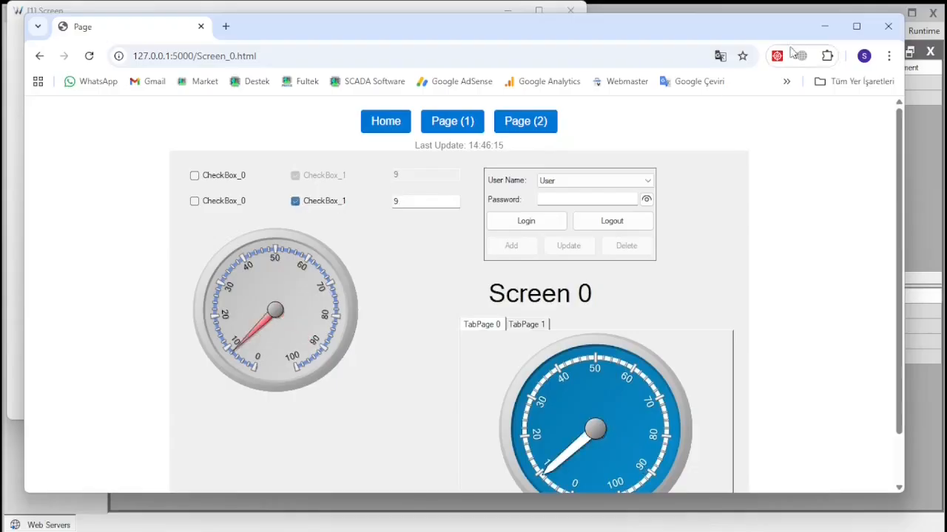
click(421, 11)
click(570, 11)
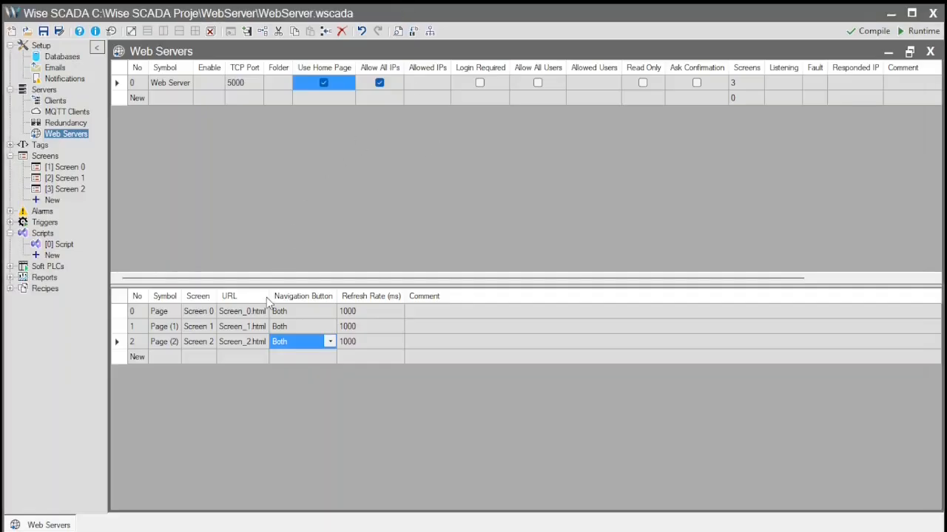
- Rename the first two page URLs to Temp.html and Pressure.html
click(244, 315)
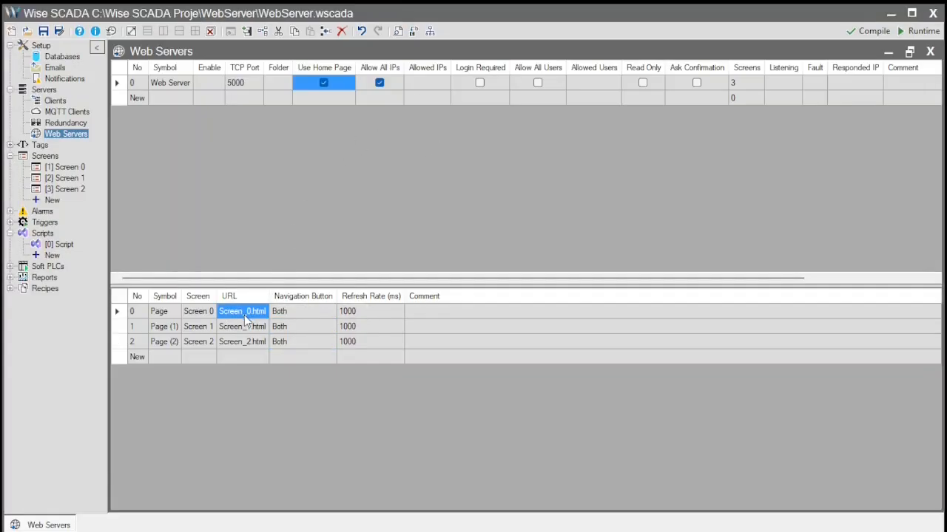
click(249, 312)
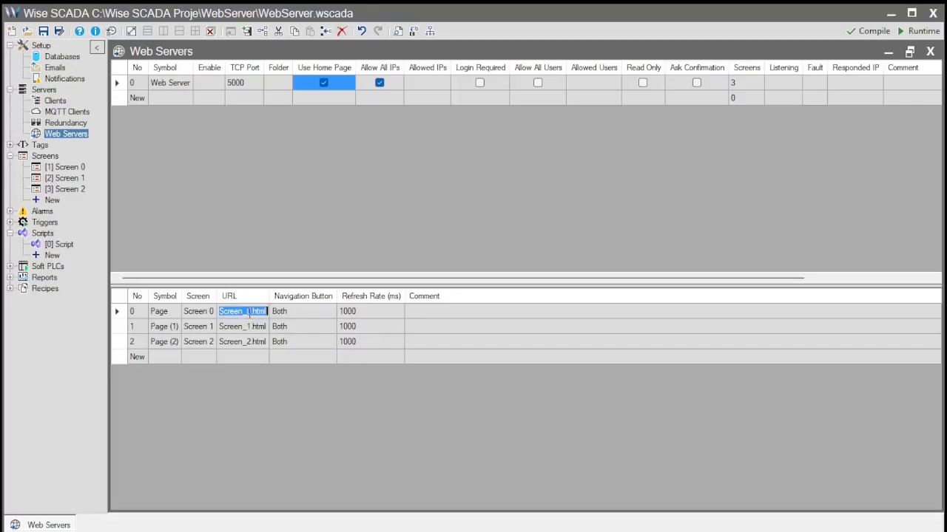
drag(250, 312, 199, 314)
text(Temp)
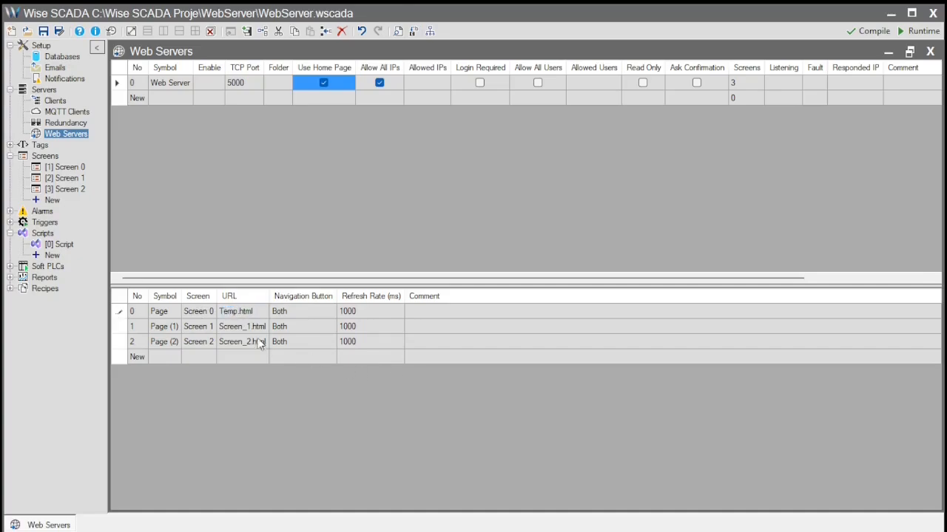
click(245, 328)
click(249, 329)
drag(250, 327, 193, 330)
text(Pressure)
key(Return)
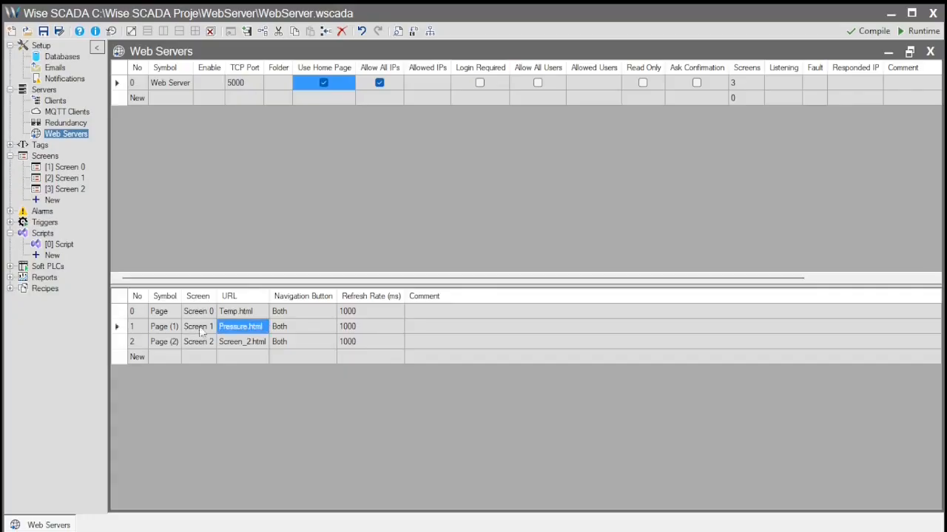
- Set the first page's refresh rate to 2000 ms
click(368, 326)
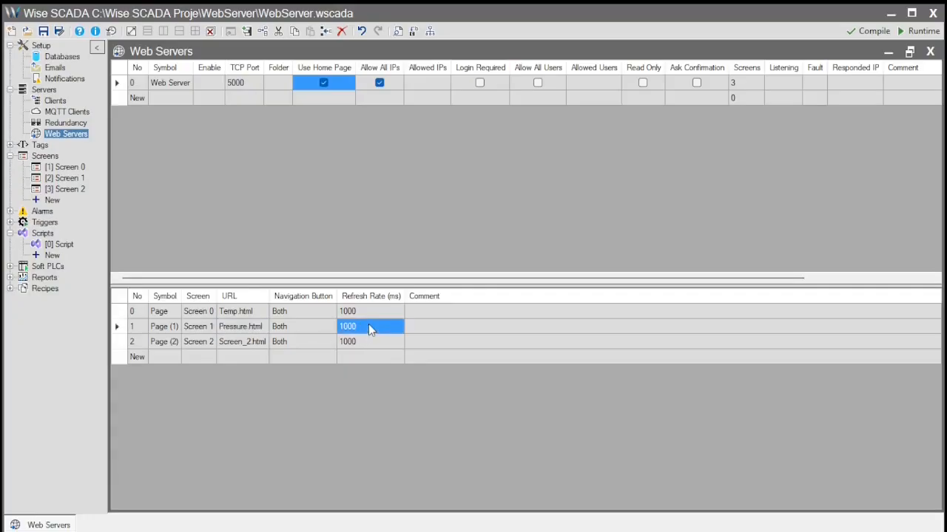
click(359, 310)
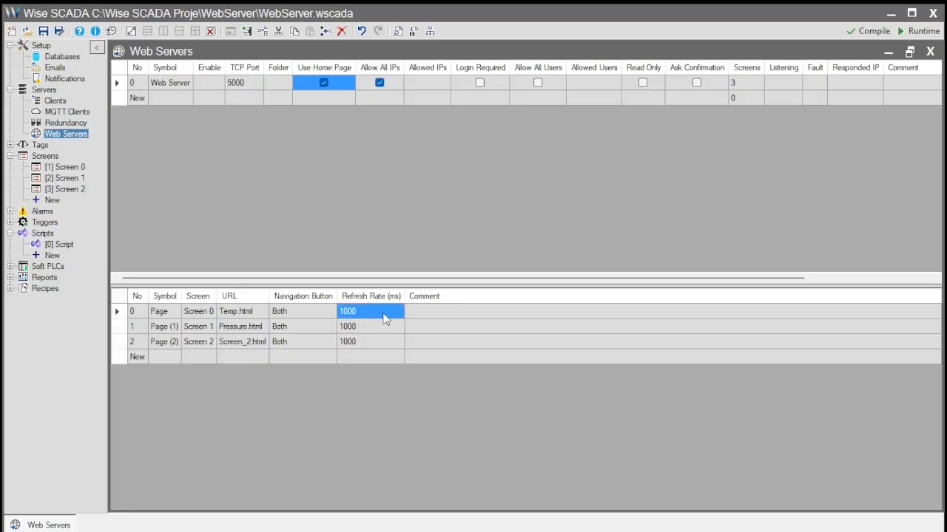
text(2000)
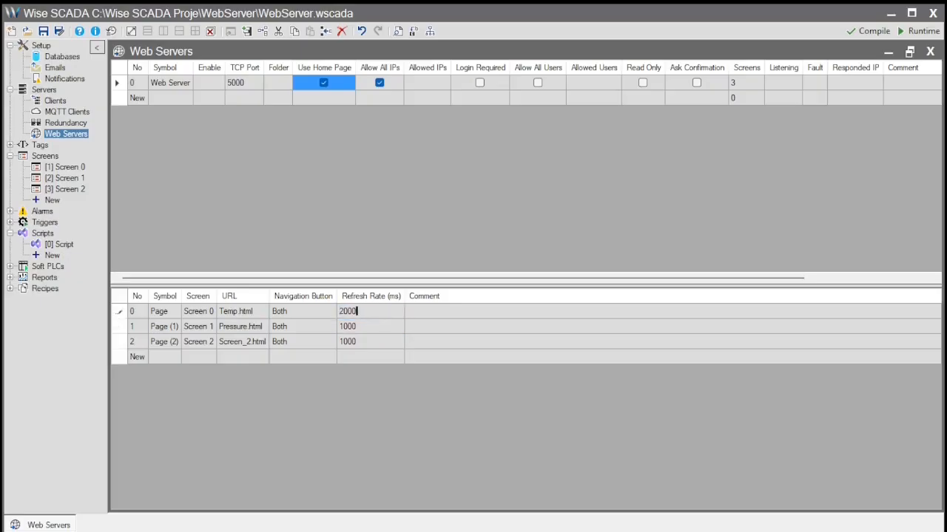
key(Return)
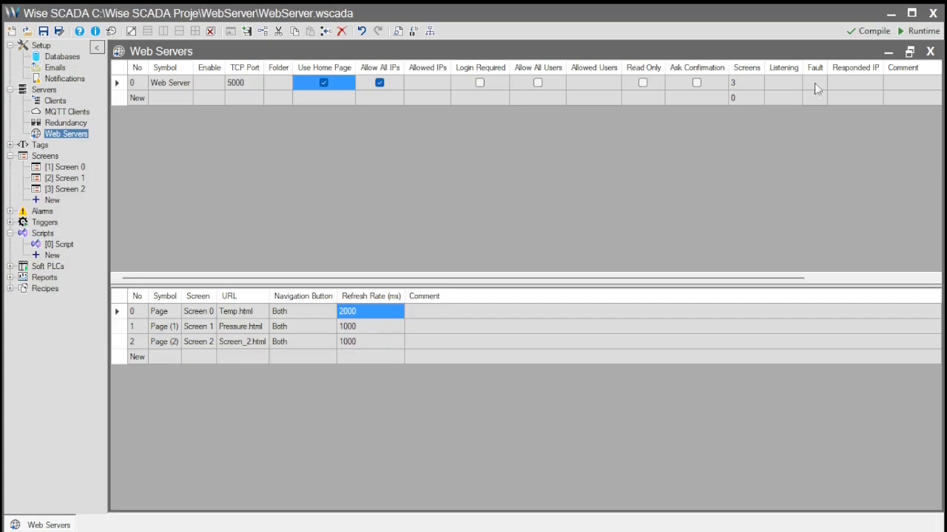
- Save and run the project, then return Chrome to the 127.0.0.1:5000 index page
click(919, 33)
click(706, 409)
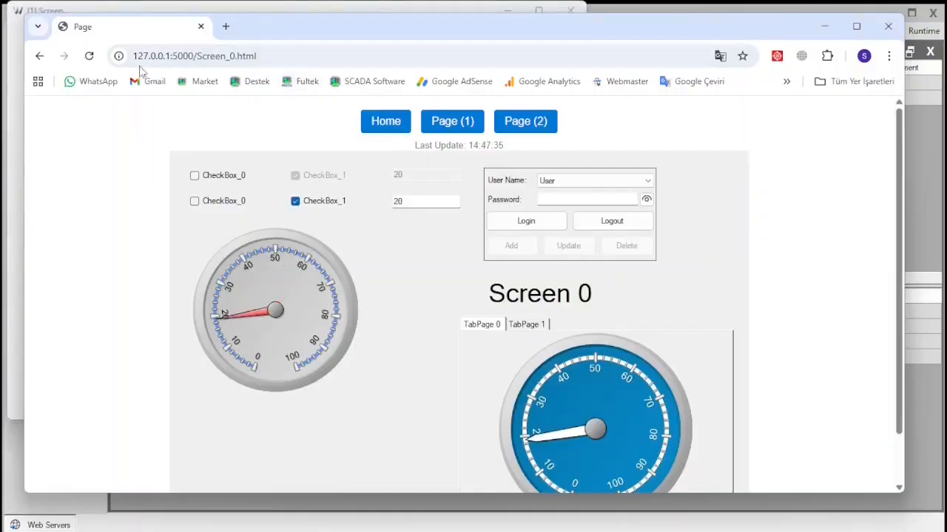
click(89, 56)
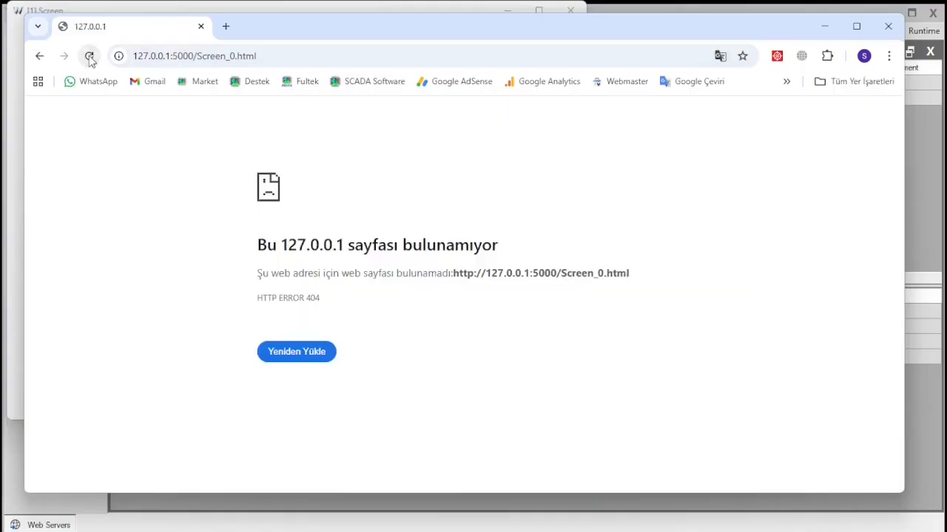
click(289, 54)
drag(304, 57, 205, 56)
key(BackSpace)
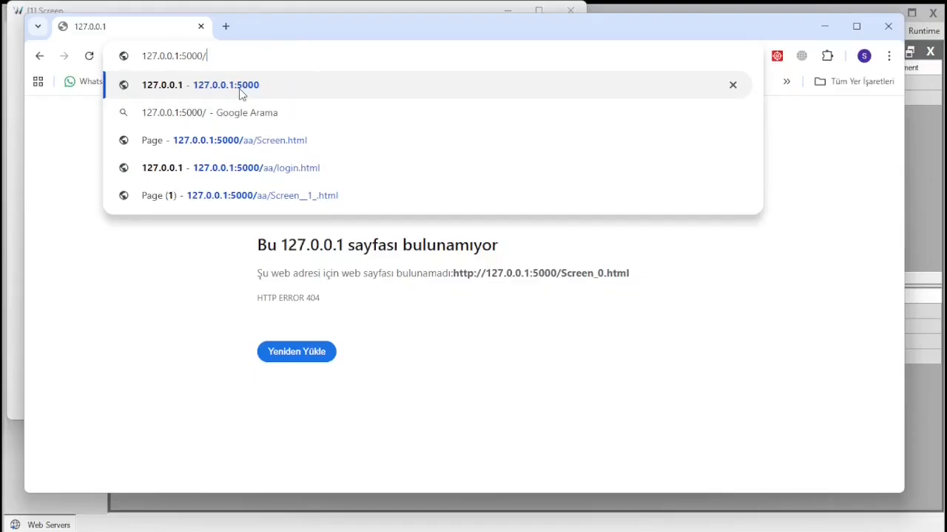
click(239, 93)
- Browse Temp.html and Pressure.html, checking the Last Update timestamp, then return to Temp.html
click(400, 181)
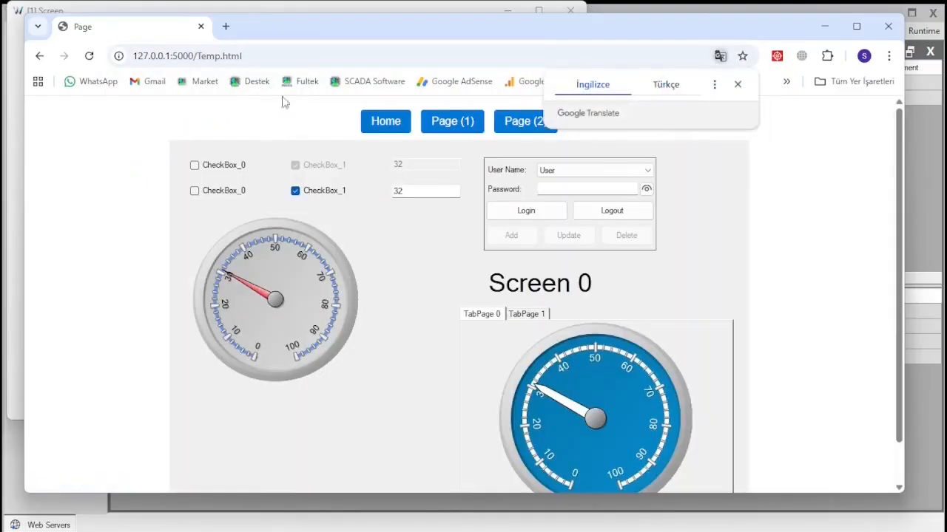
click(207, 55)
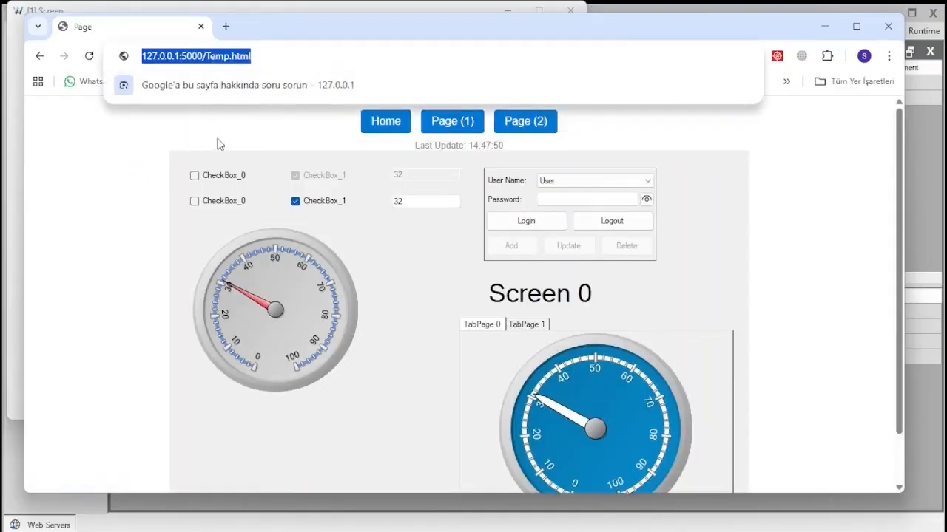
click(355, 137)
click(453, 121)
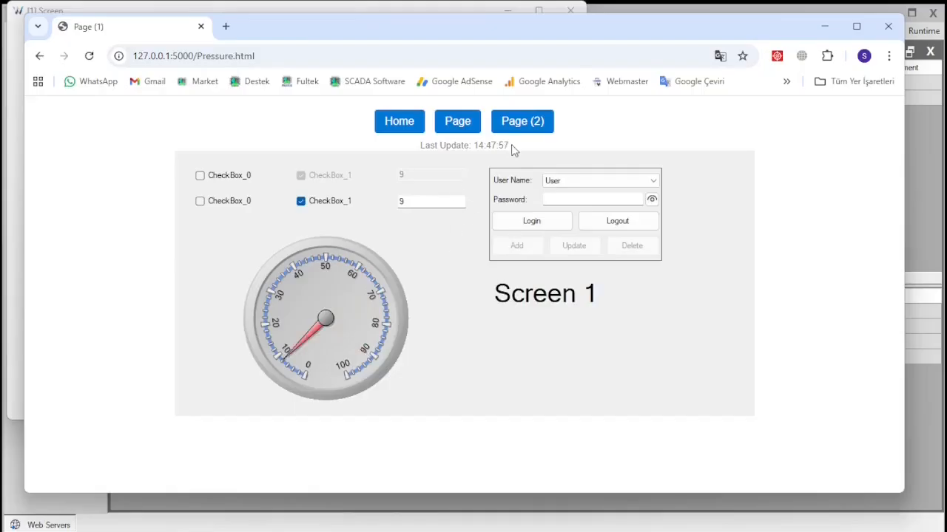
drag(509, 146, 416, 148)
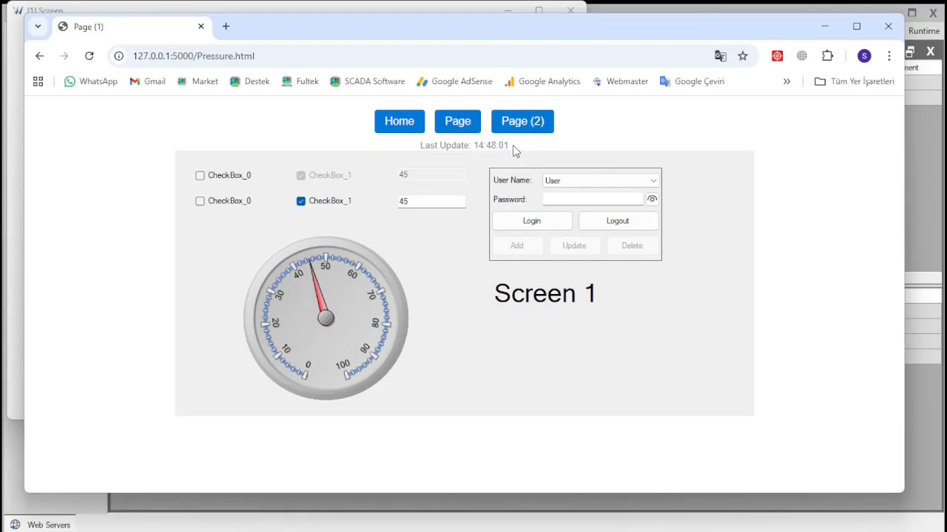
click(457, 128)
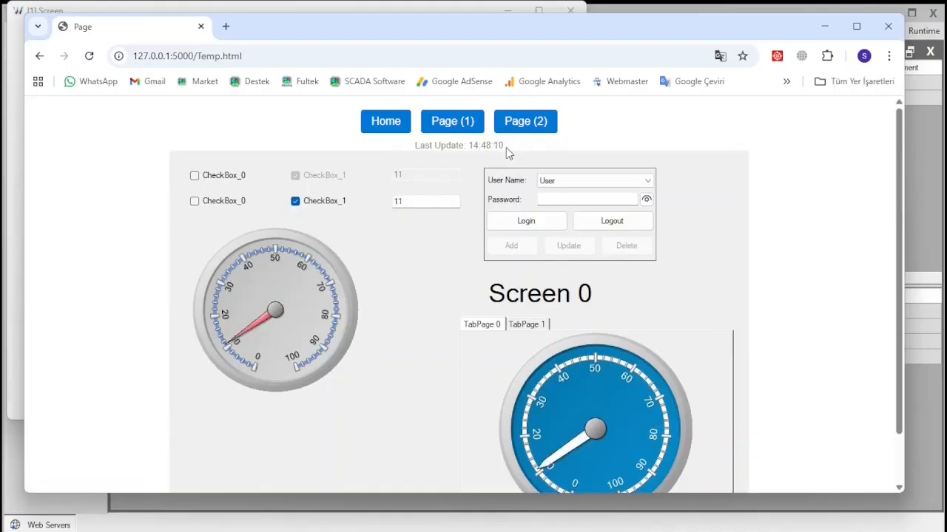
click(430, 13)
- Close the runtime and change the page refresh rate to 1000 ms
click(571, 10)
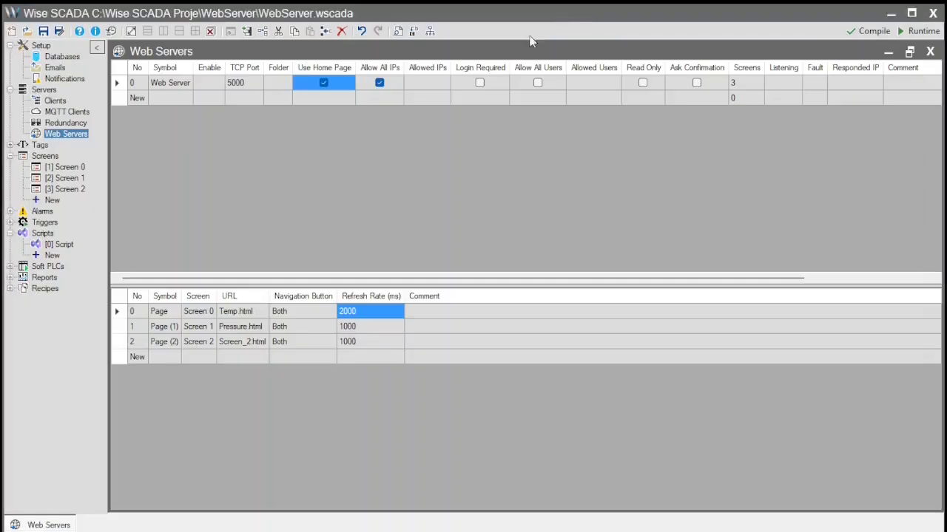
click(367, 313)
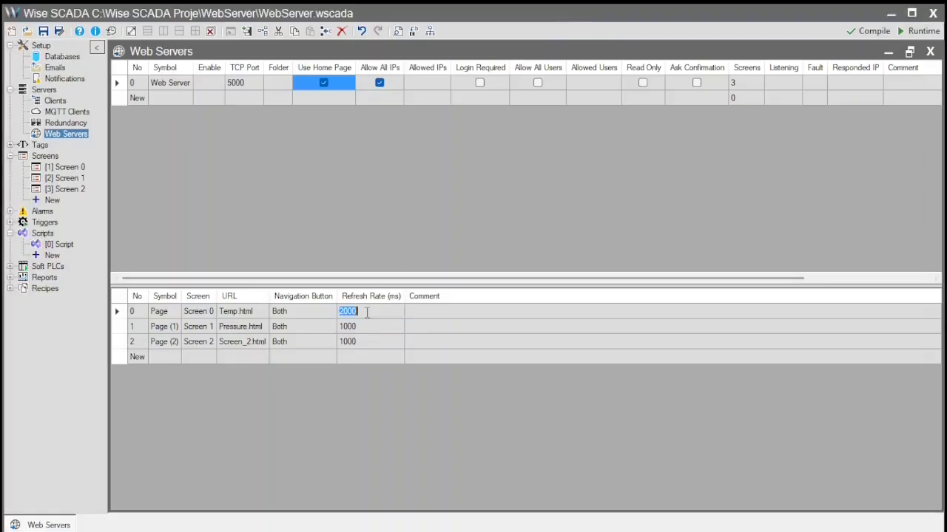
text(1000)
key(Return)
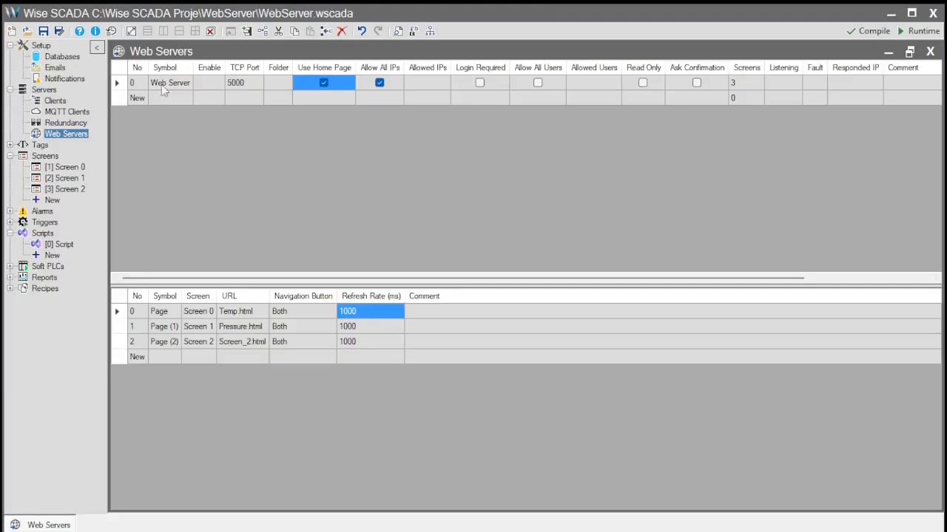
- Set the Web Server's Enable condition to _Tag = "true"
click(214, 101)
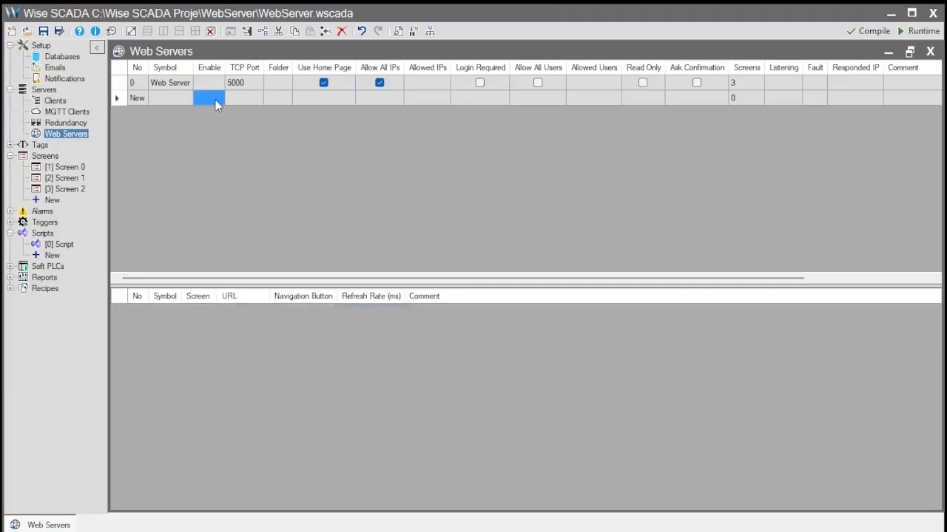
click(215, 83)
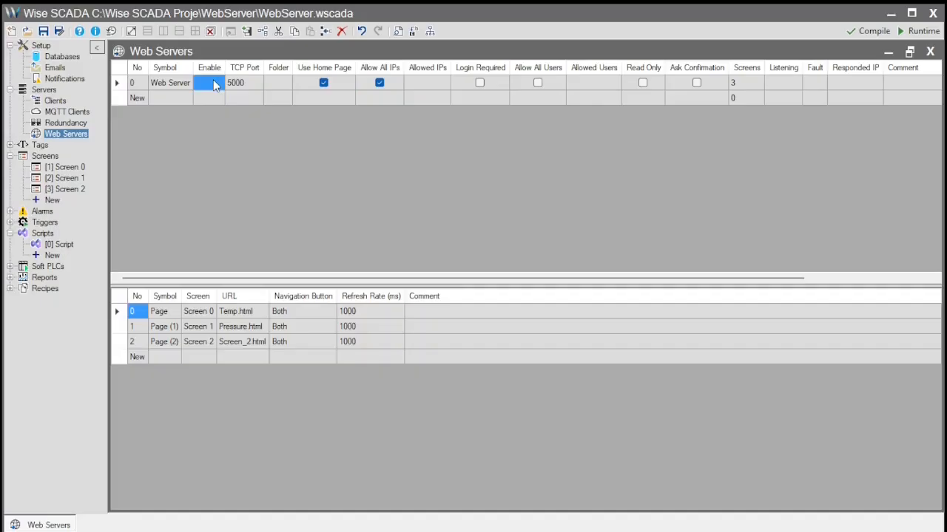
double_click(214, 83)
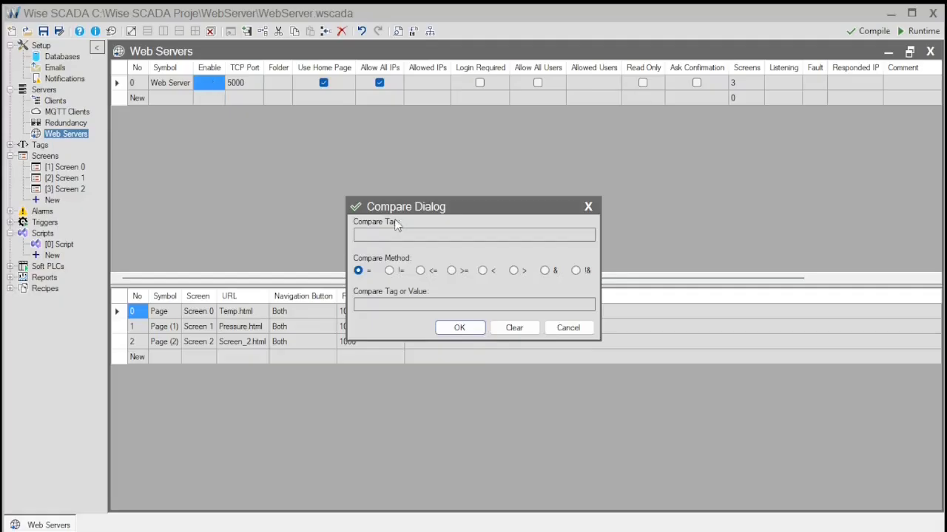
click(472, 369)
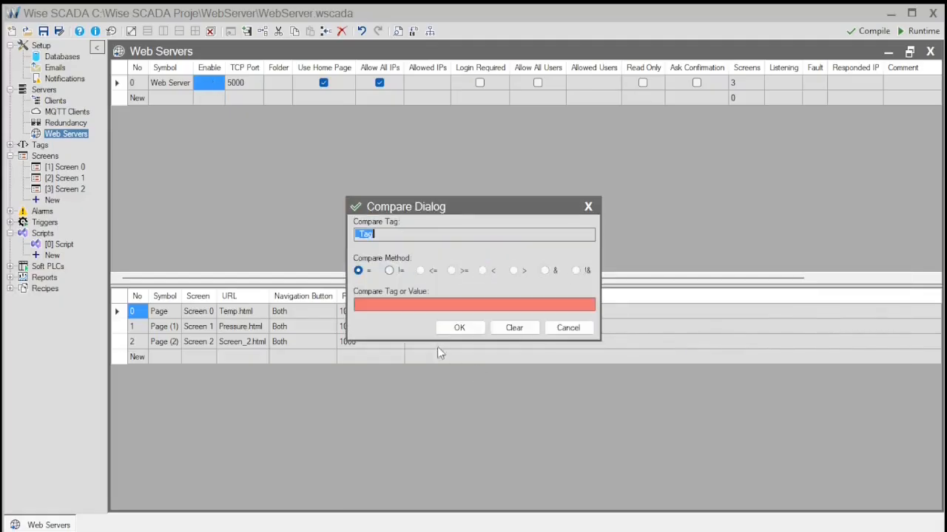
text("true")
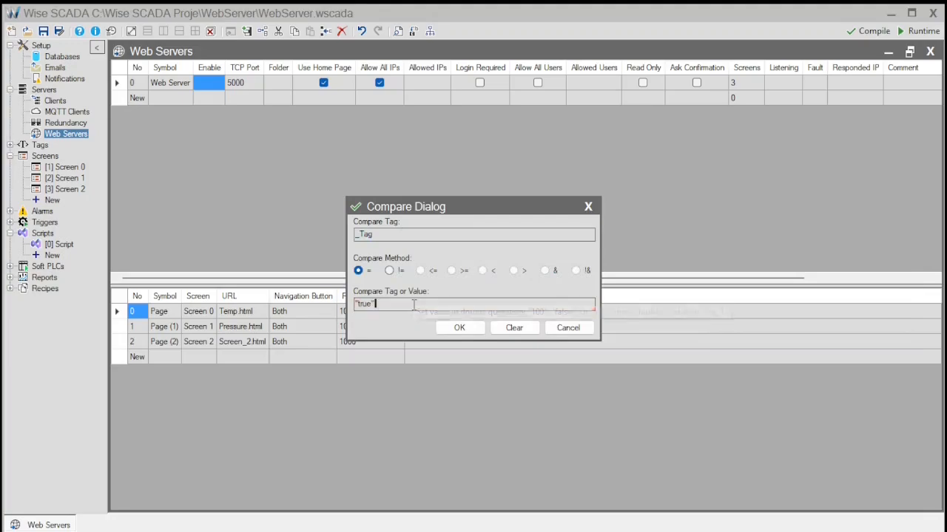
click(459, 328)
click(551, 393)
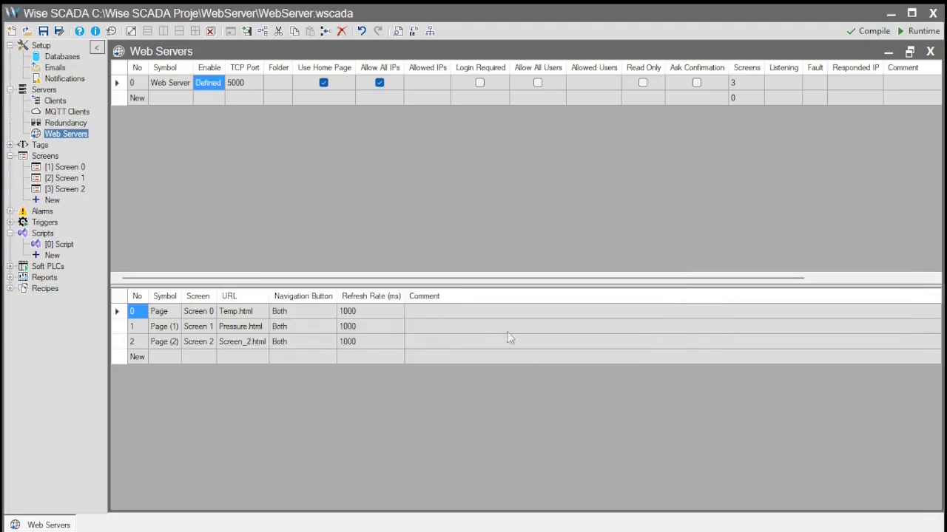
mouse_move(203, 86)
- Set the TCP port back to 80, then save and launch the runtime
click(249, 85)
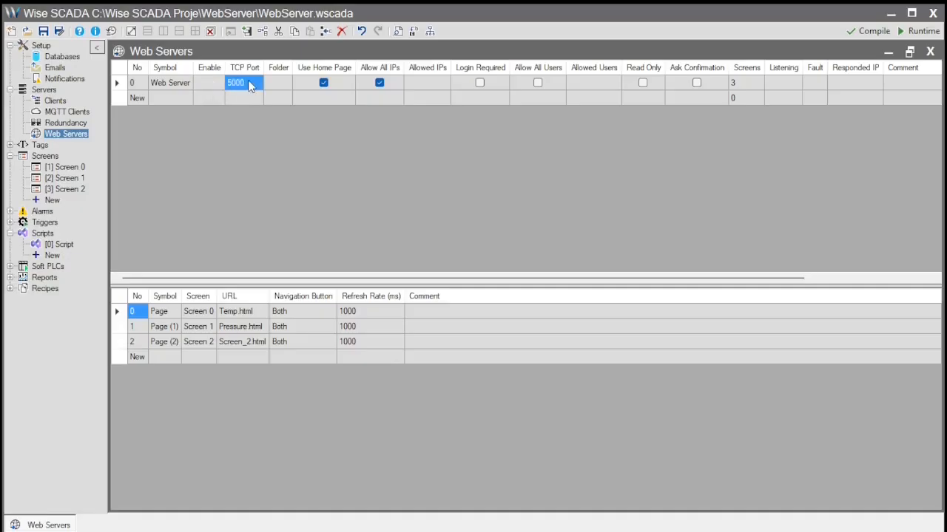
text(80)
key(Return)
click(932, 32)
click(703, 411)
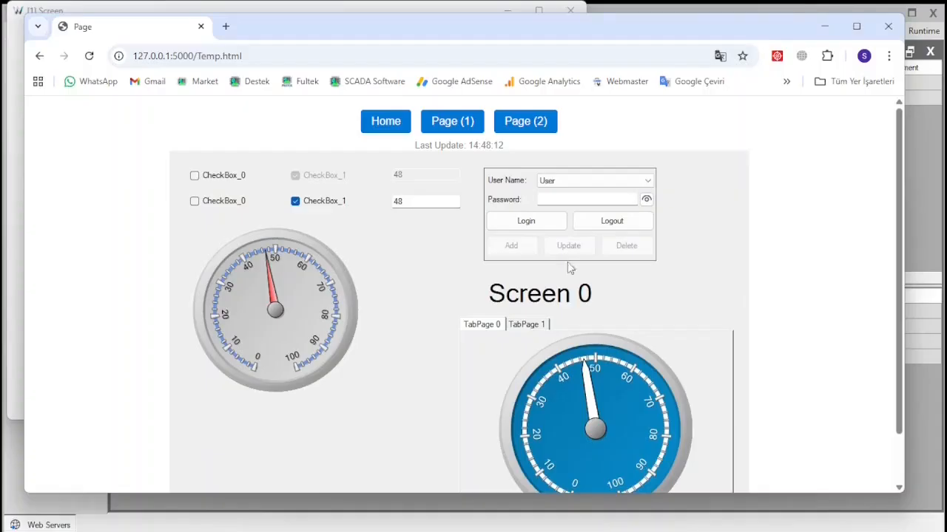
- Load the server at plain 127.0.0.1 without the port and open the Page screen
click(302, 56)
drag(302, 55, 178, 56)
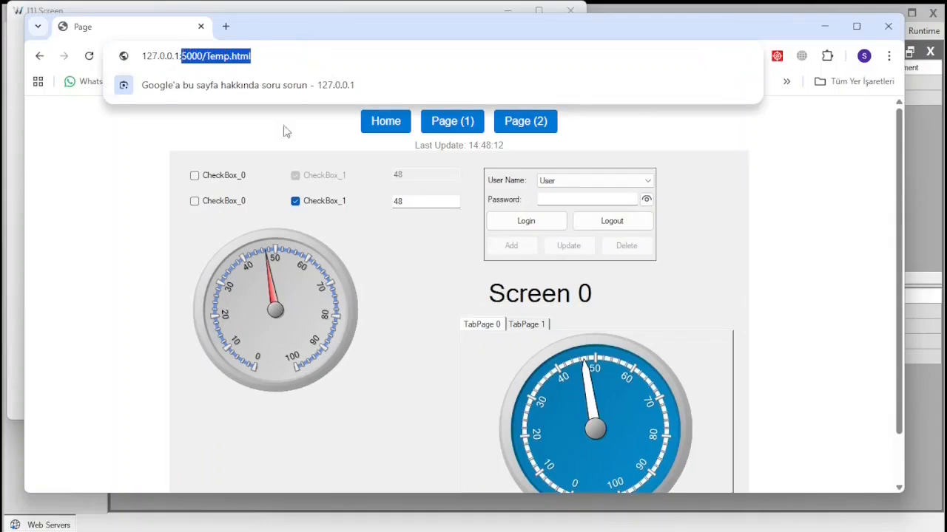
key(BackSpace)
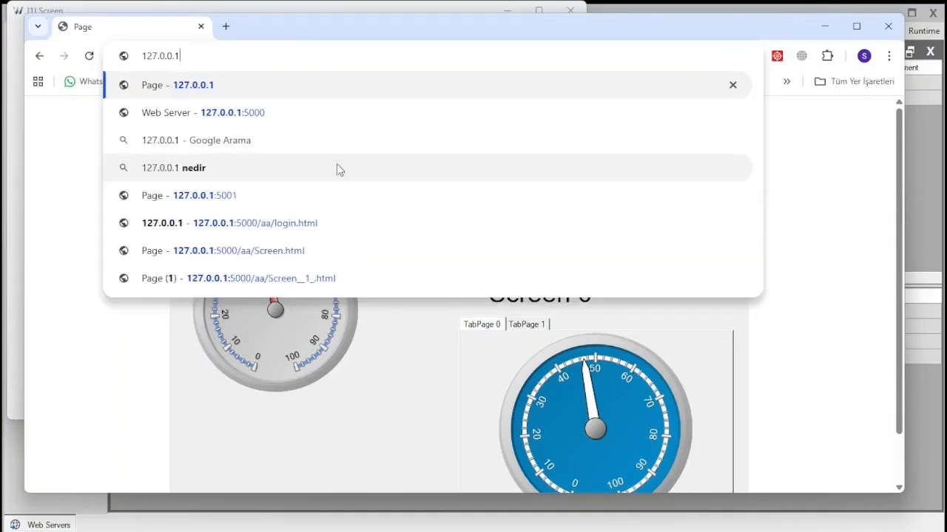
key(Return)
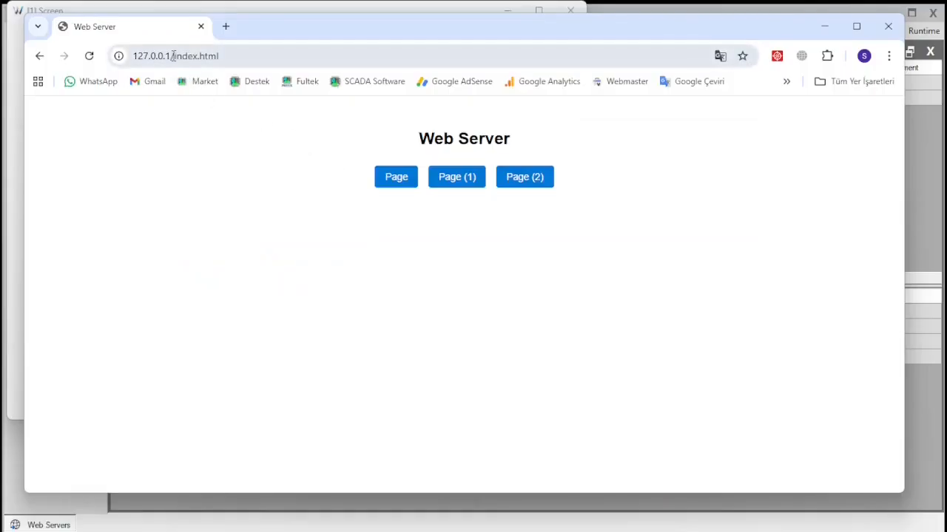
click(407, 180)
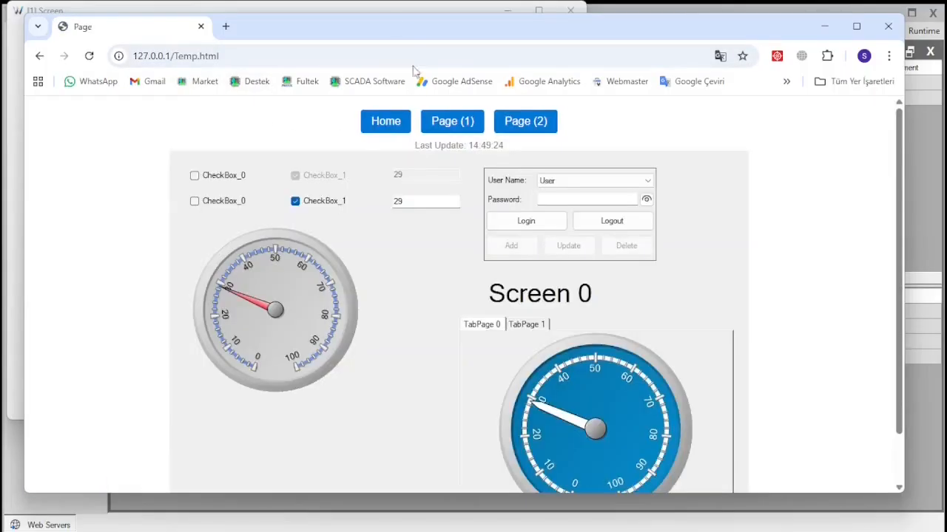
- Close the runtime screen window and select the Web Server's Folder setting
click(398, 9)
click(571, 11)
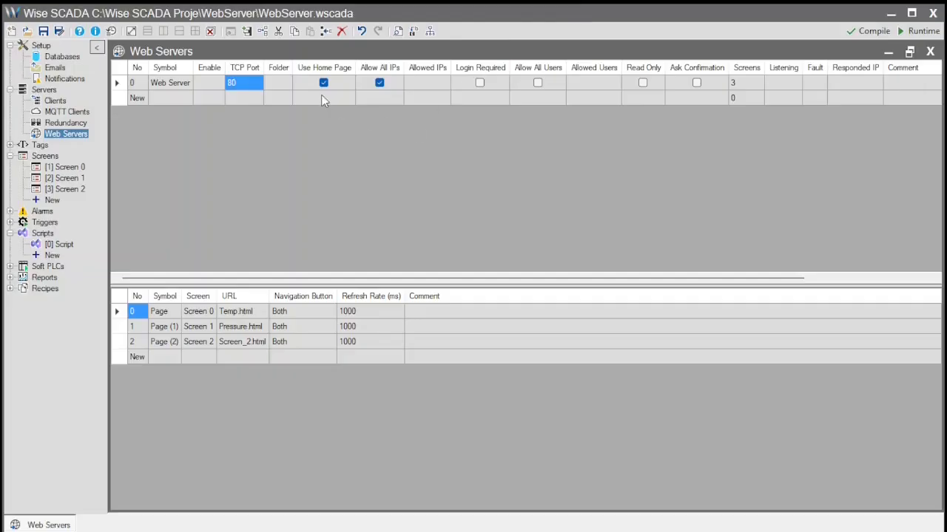
click(281, 84)
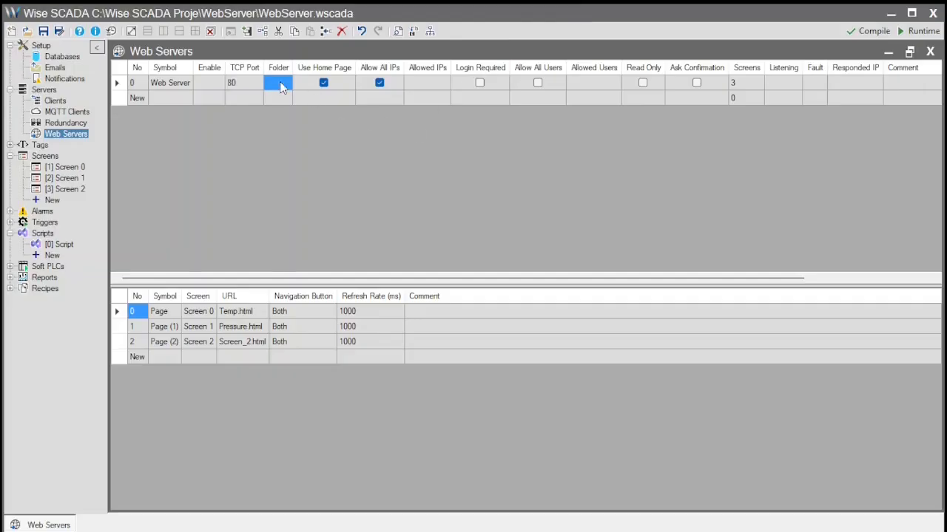
click(139, 99)
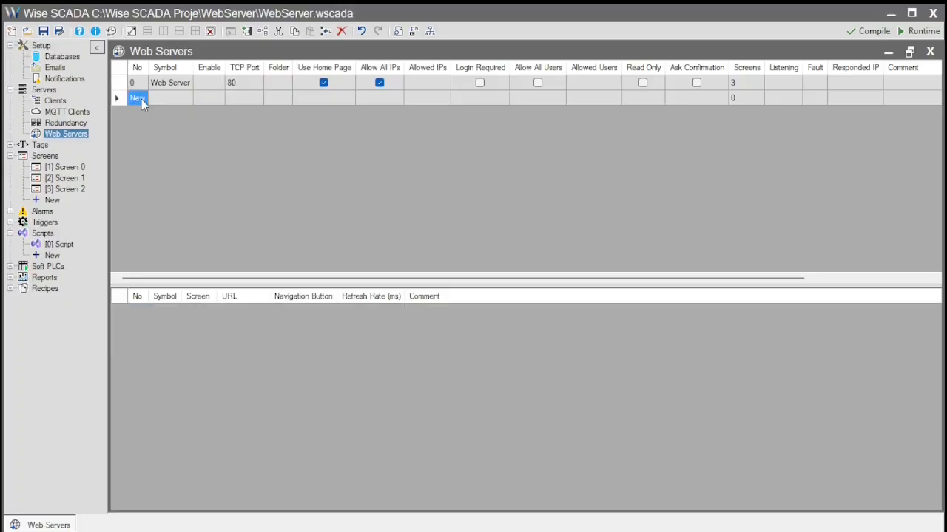
click(142, 99)
click(288, 101)
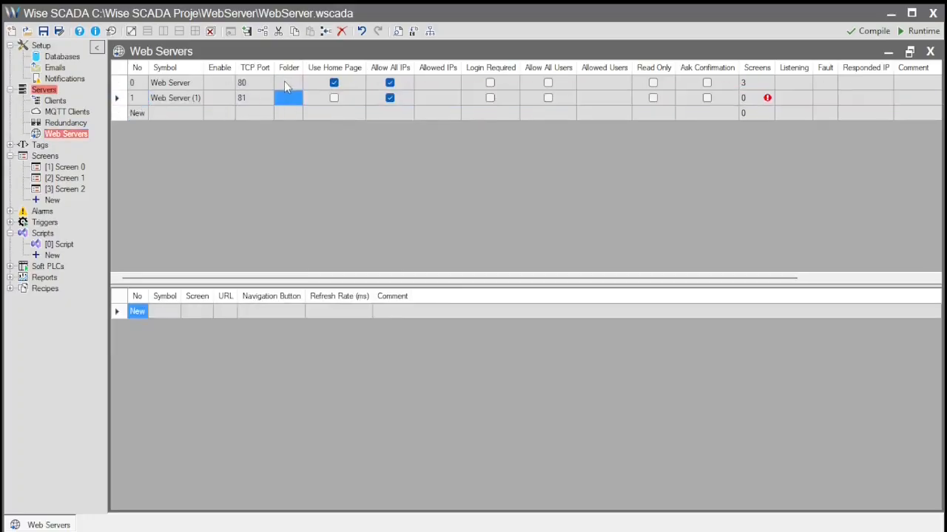
click(284, 83)
click(117, 98)
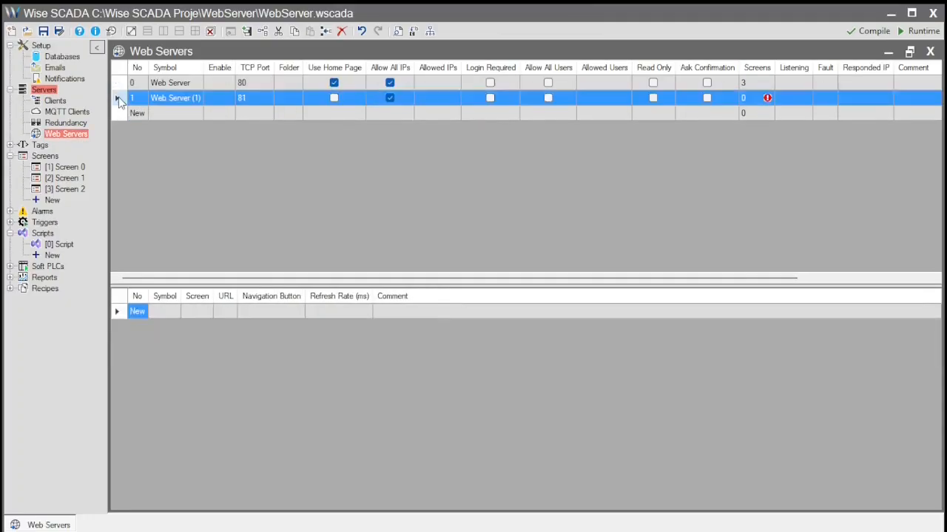
key(Delete)
click(284, 82)
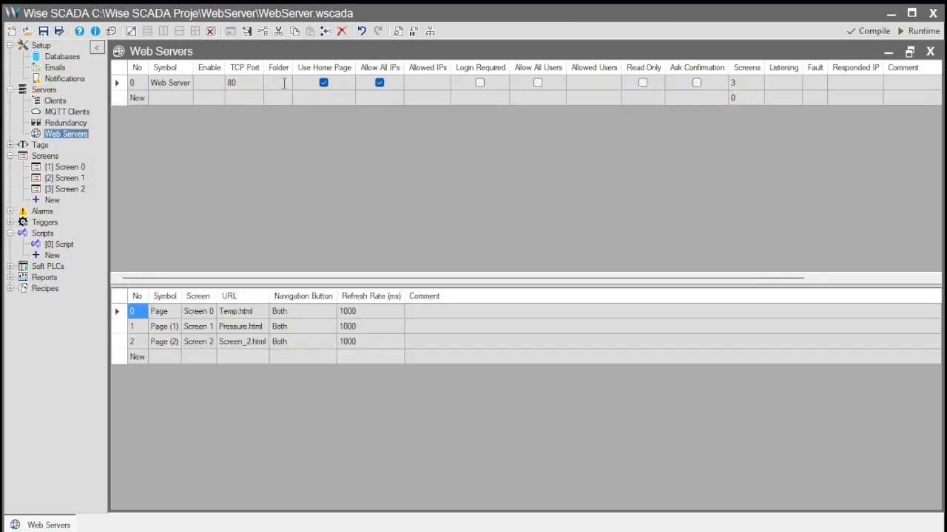
- Enter Machine_1 as the Web Server folder, review the pages list, and start the runtime
text(Machine)
text(_1)
key(Return)
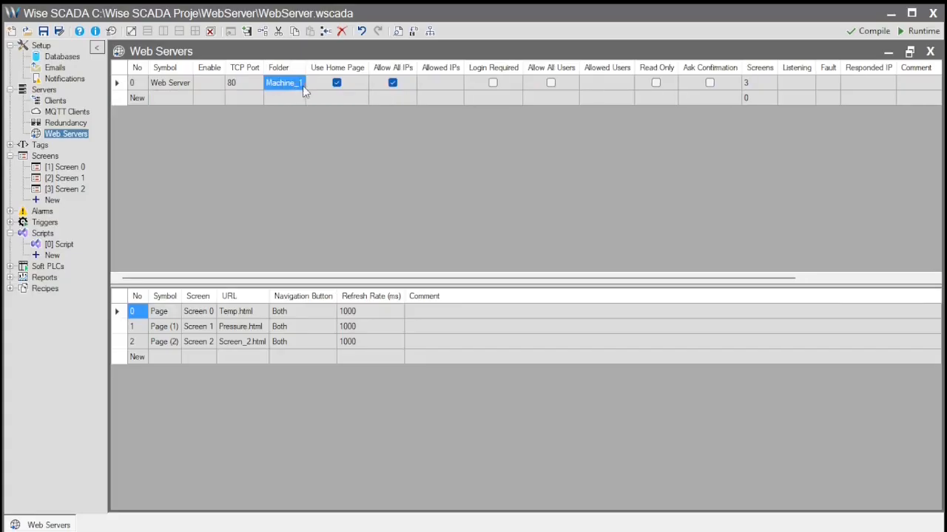
drag(255, 359, 193, 314)
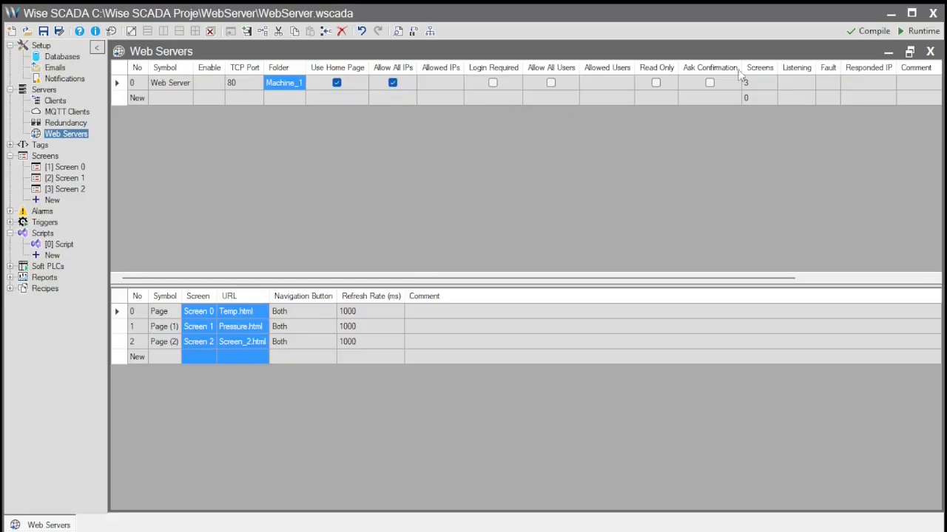
click(923, 31)
- Save the project and load the Machine_1 home page from 127.0.0.1
click(714, 414)
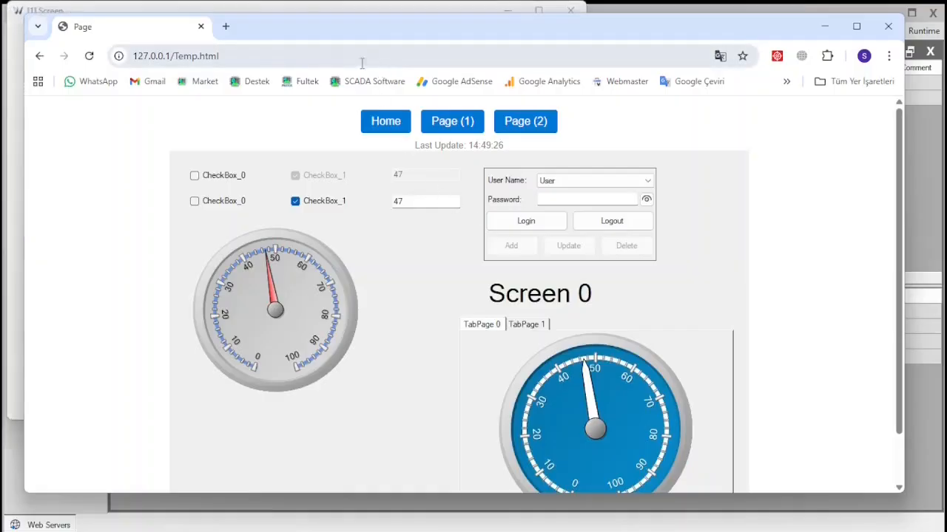
click(287, 56)
click(333, 56)
key(BackSpace)
key(BackSpace)
key(BackSpace)
key(BackSpace)
key(BackSpace)
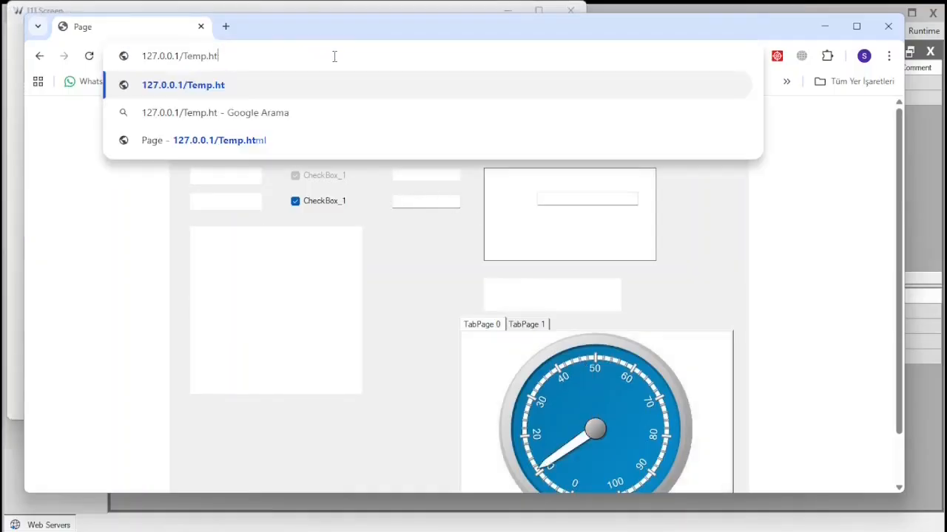
key(BackSpace)
key(BackSpace)
key(BackSpace)
key(BackSpace)
key(Return)
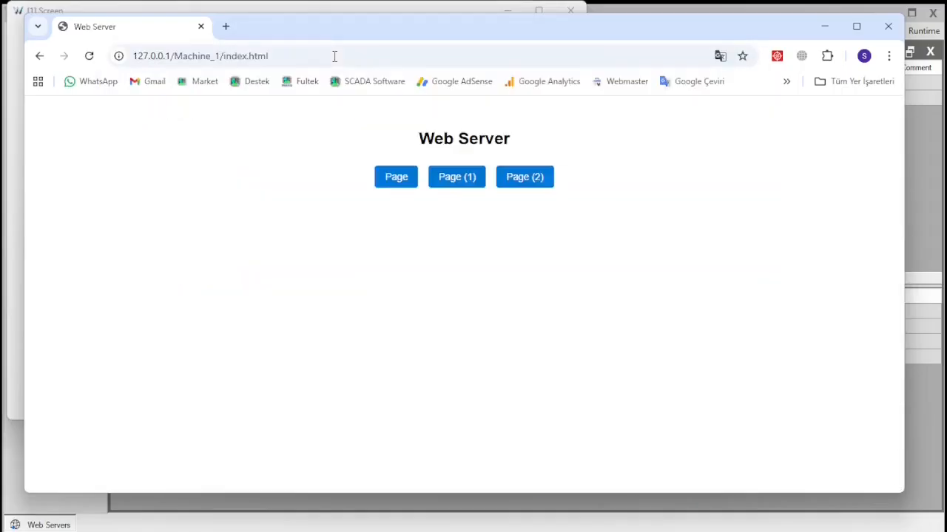
- Open the Page screen at Machine_1/Temp.html, then close the runtime window
drag(219, 57, 173, 57)
click(397, 180)
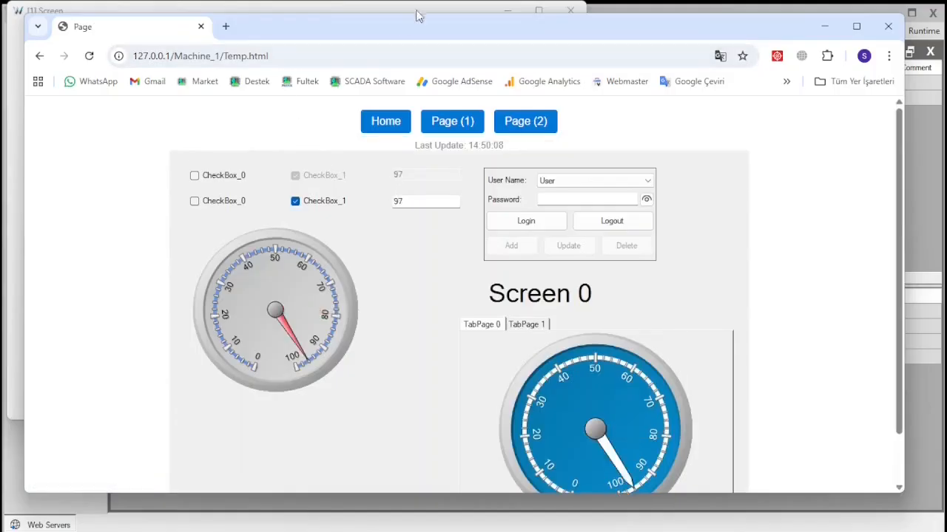
click(441, 15)
click(569, 12)
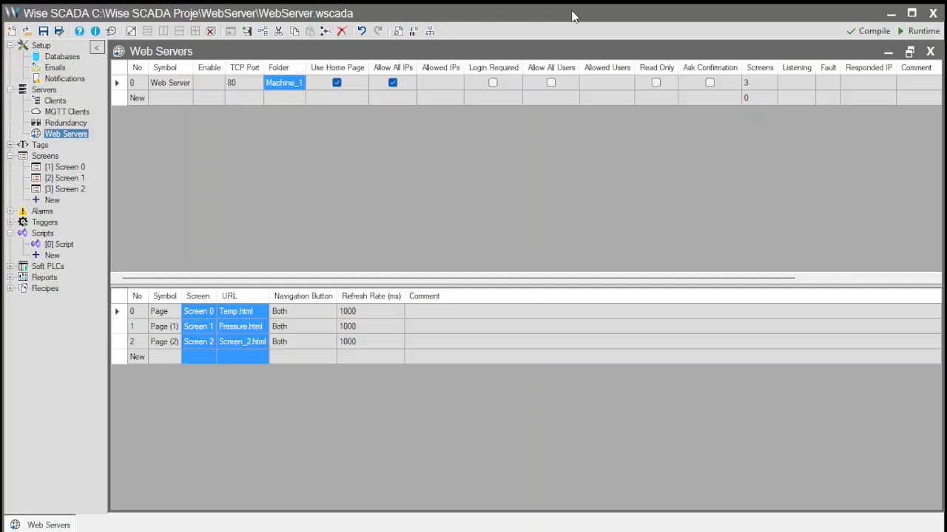
- Turn off Allow All IPs and add 192.168.0.10 as an allowed IP
click(354, 86)
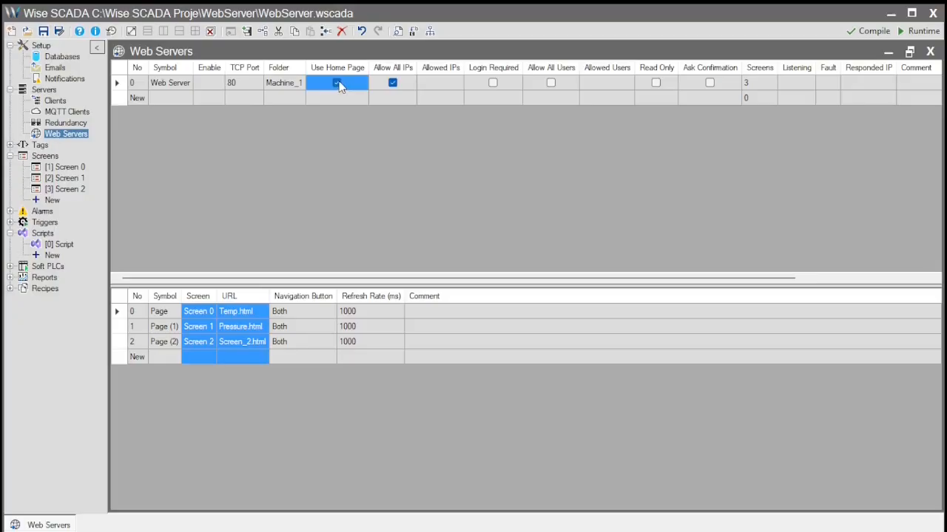
click(299, 312)
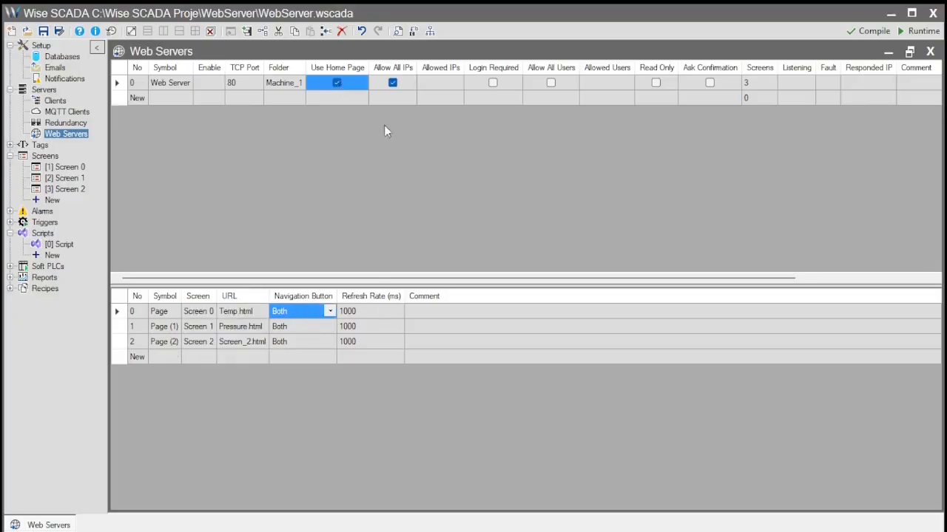
click(411, 83)
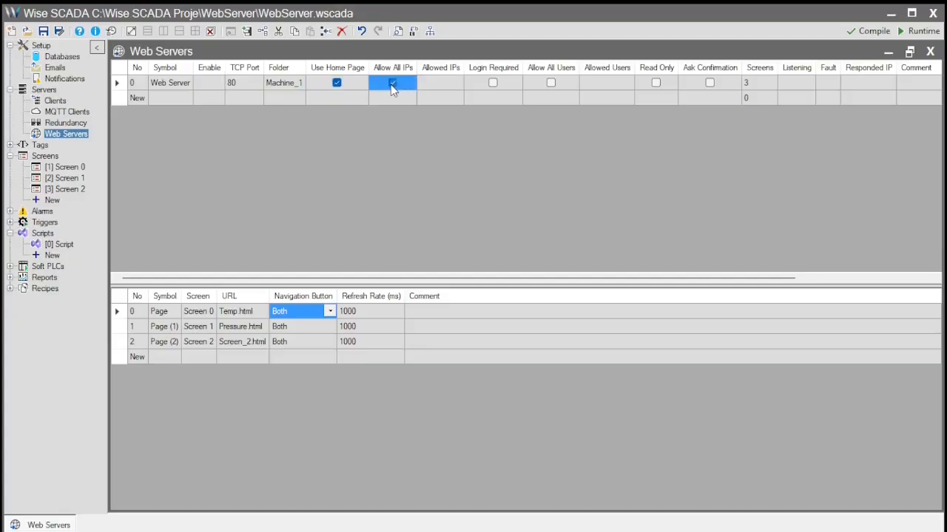
click(391, 85)
click(430, 84)
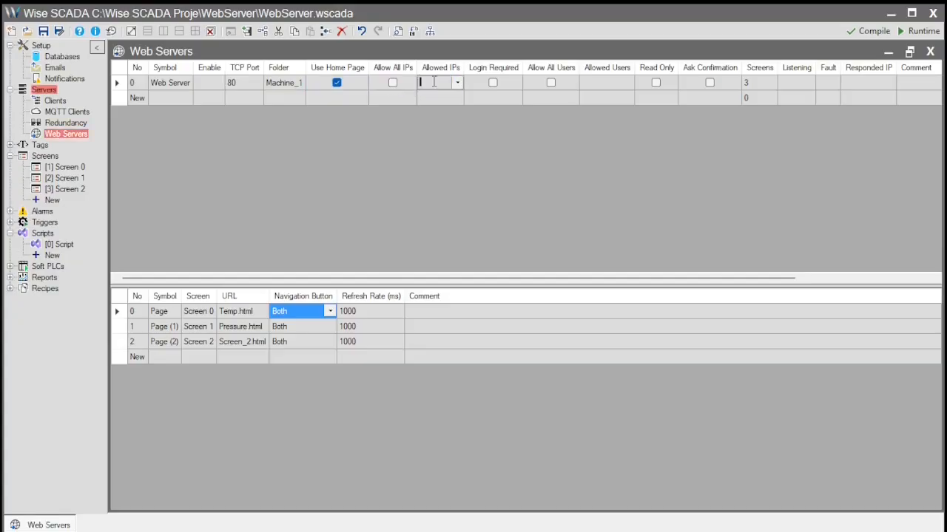
text(192)
text(.168)
text(.0.10)
key(Return)
- Add 192.168.0.11 to the allowed IPs, then switch Allow All IPs back on
click(434, 82)
click(464, 84)
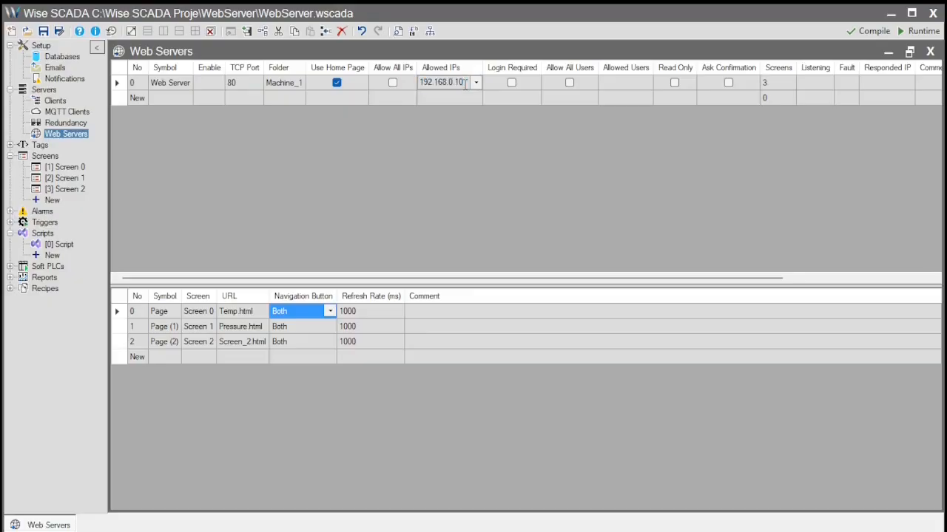
key(BackSpace)
text(1)
key(Return)
click(476, 83)
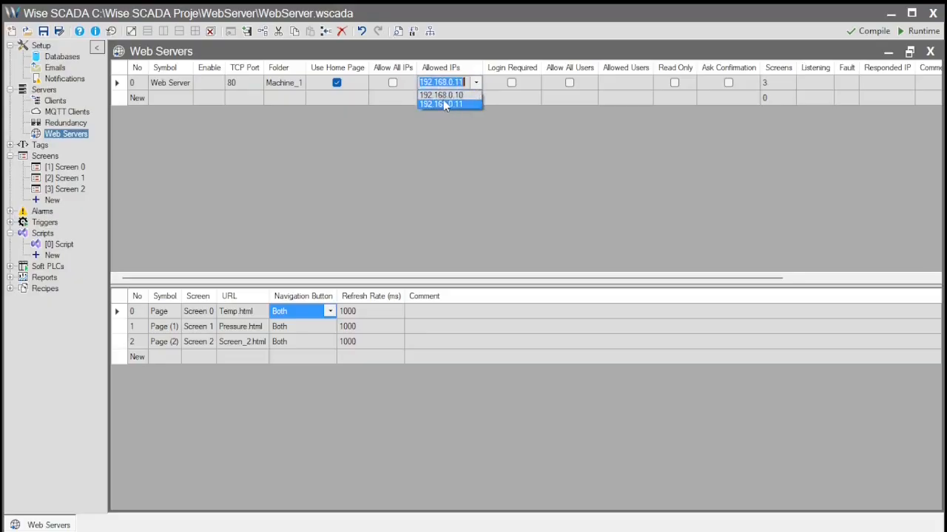
click(393, 86)
click(393, 86)
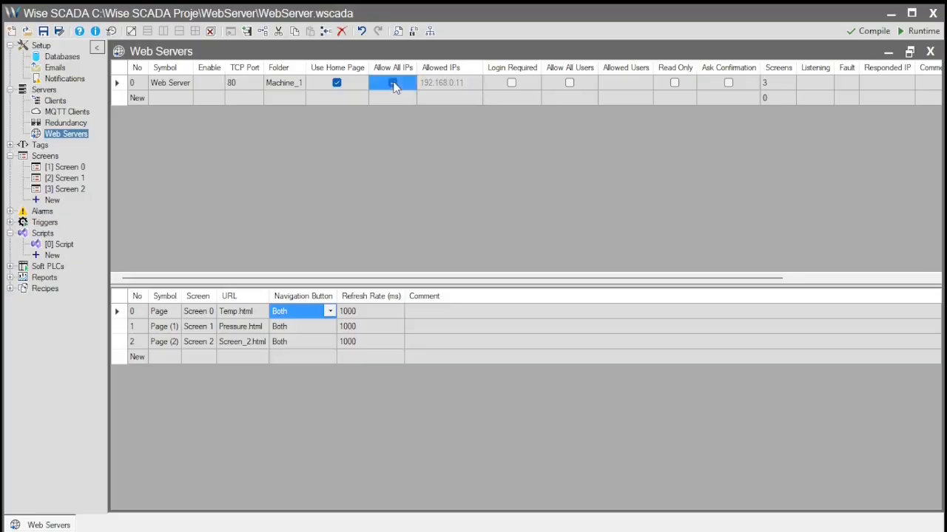
- Turn on Login Required and review the allowed users list and project users
click(500, 86)
click(512, 83)
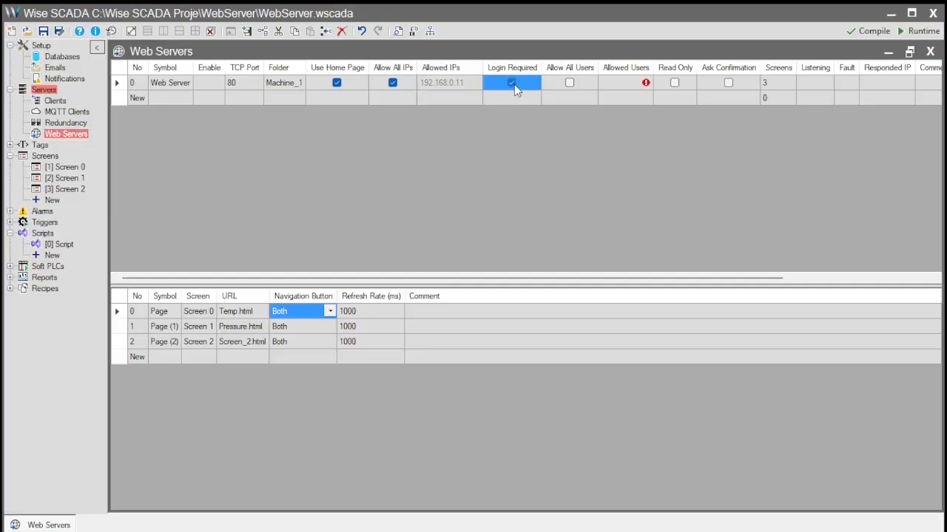
click(620, 85)
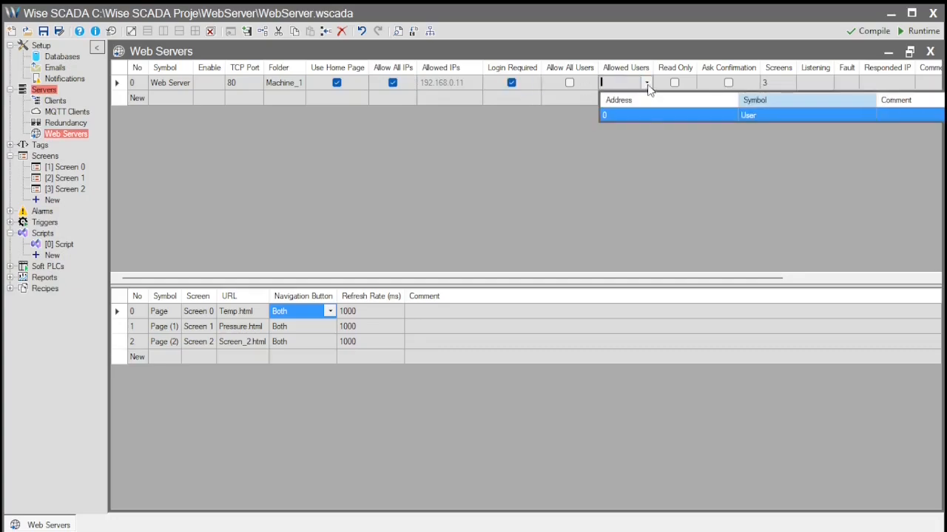
click(701, 117)
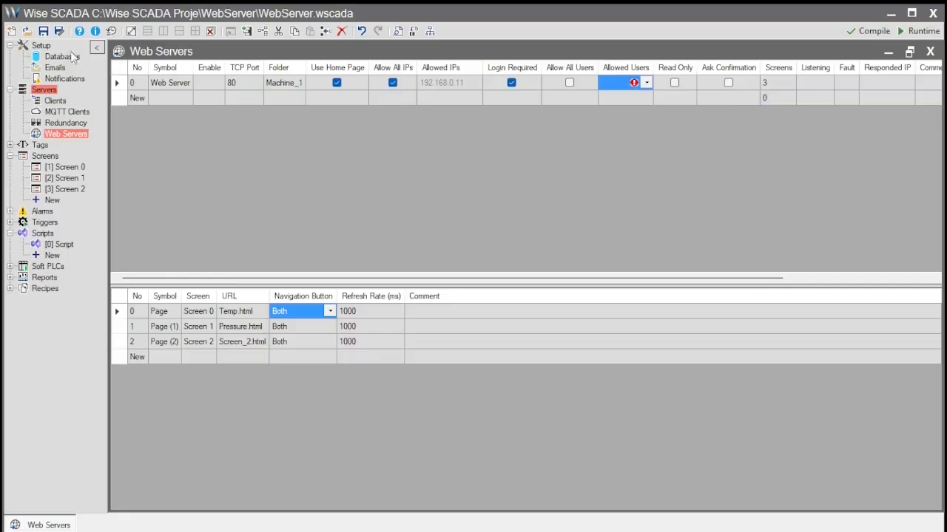
click(43, 45)
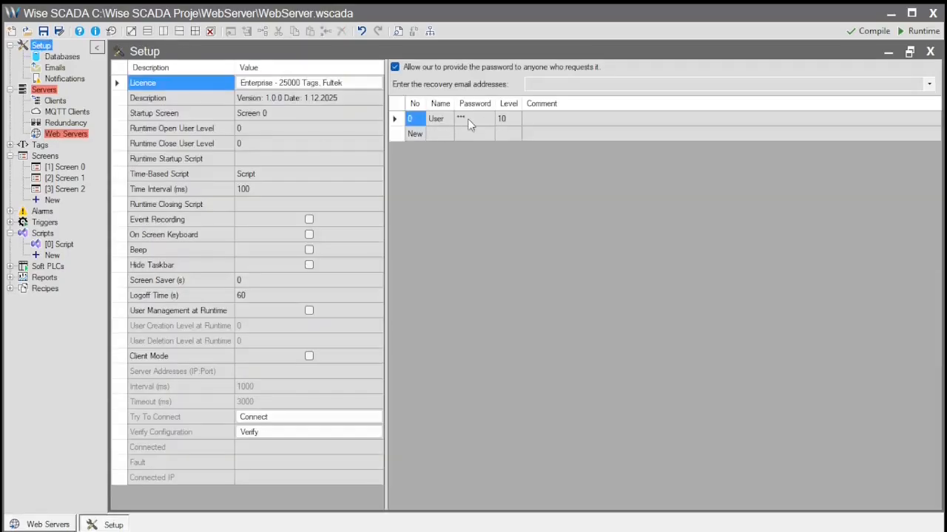
click(929, 53)
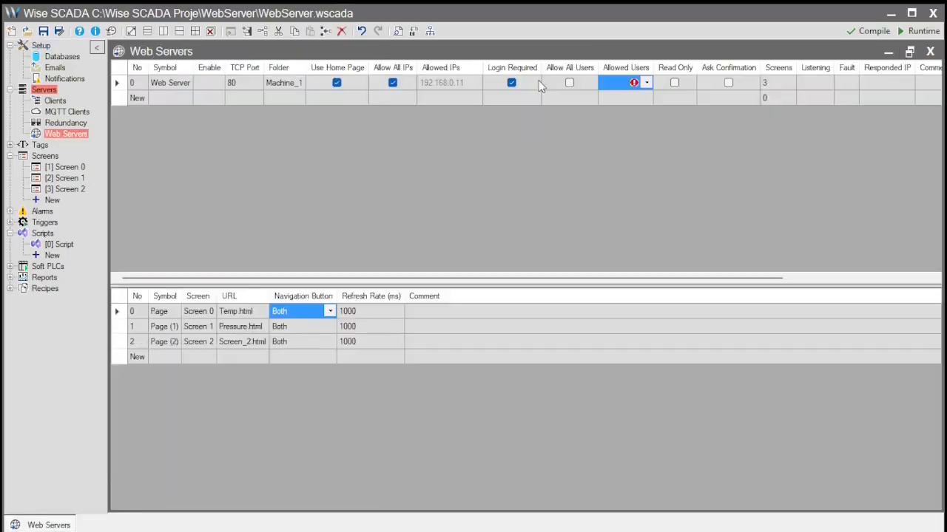
- Enable Allow All Users, recheck the project setup users, and start the runtime
click(573, 83)
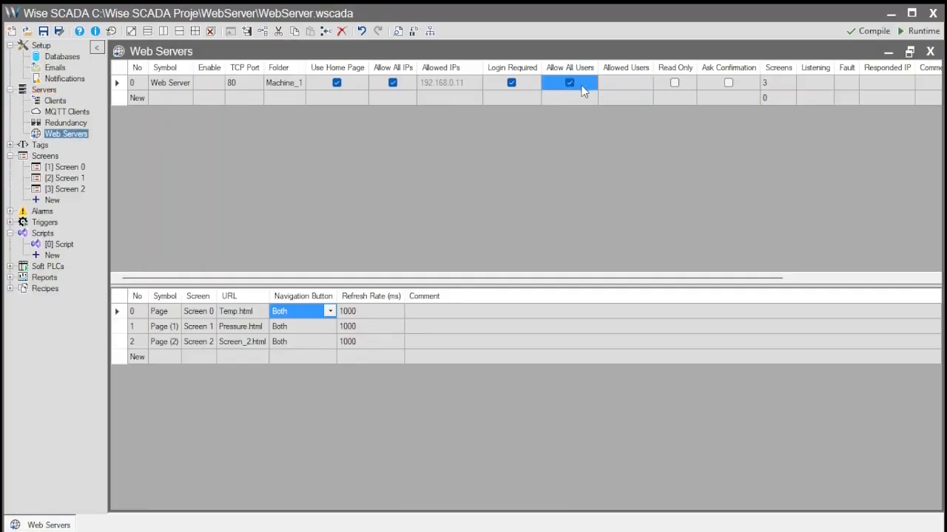
click(43, 48)
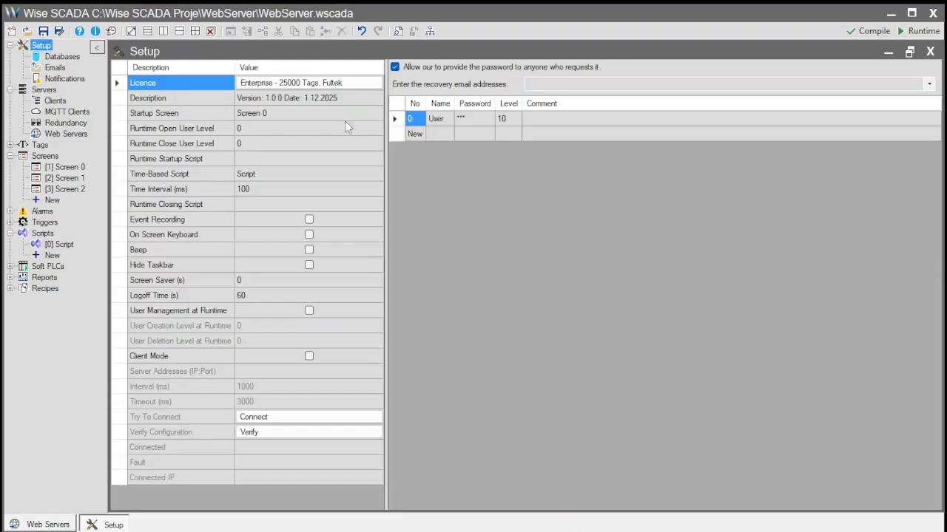
click(930, 54)
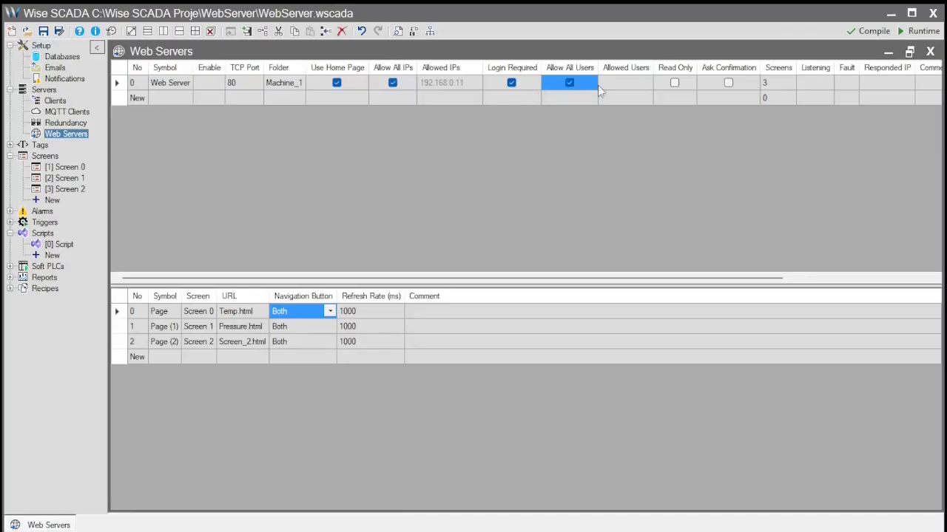
click(918, 31)
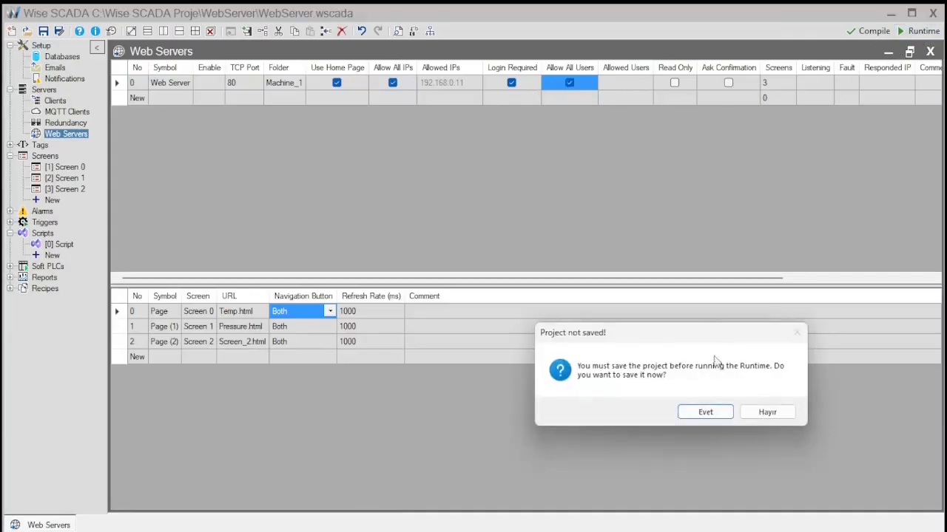
- Save, load 127.0.0.1 and log in with the user account's name and password
click(706, 413)
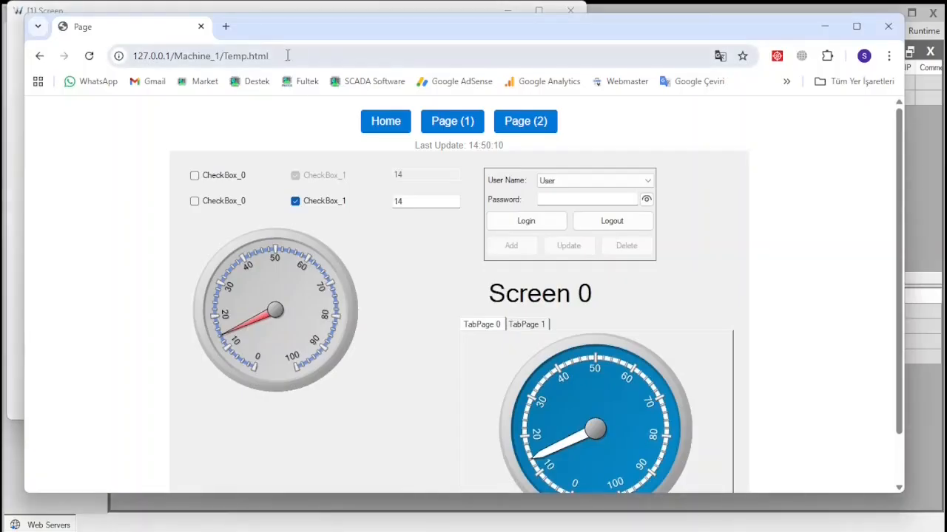
drag(300, 56, 175, 55)
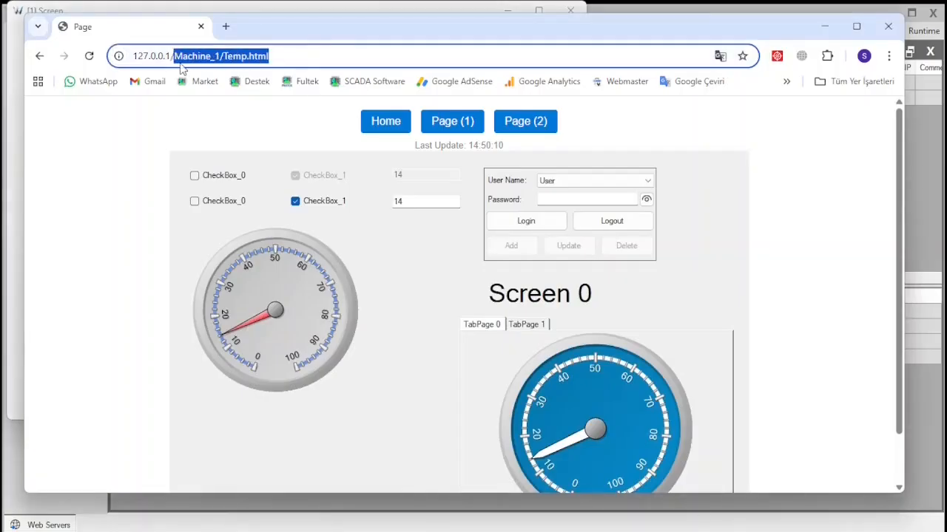
key(BackSpace)
key(Return)
click(454, 201)
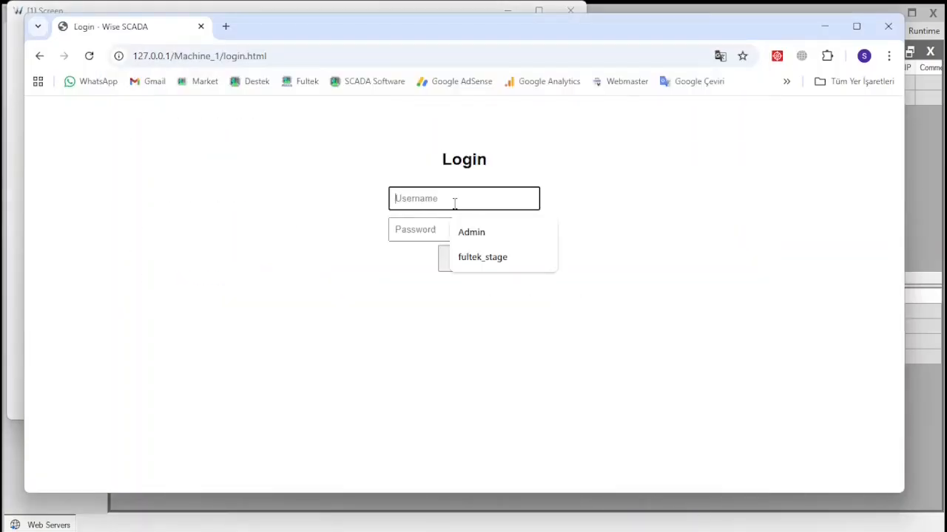
text(User)
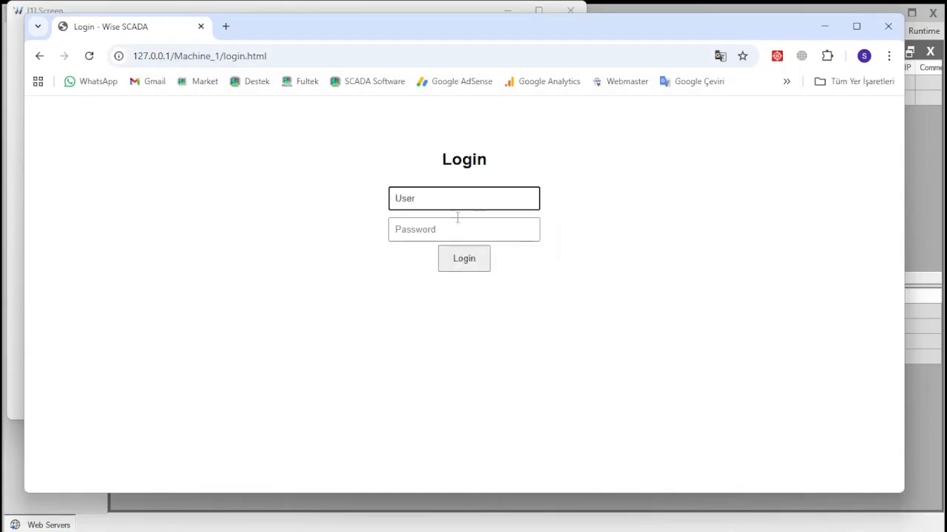
click(457, 225)
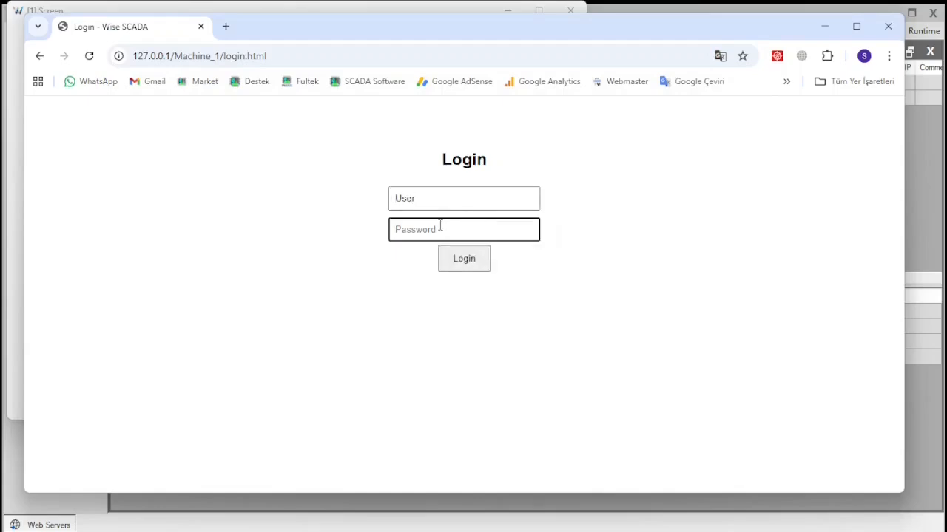
text(12)
click(450, 258)
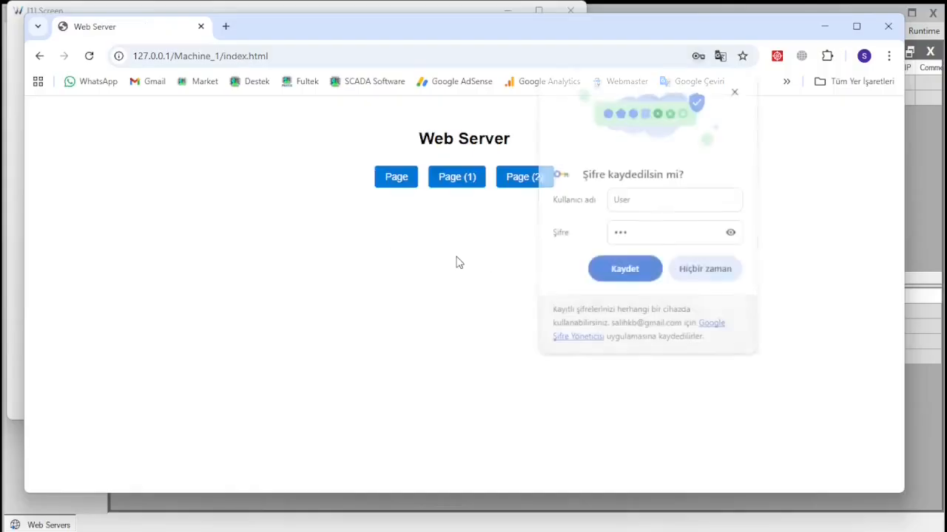
click(708, 263)
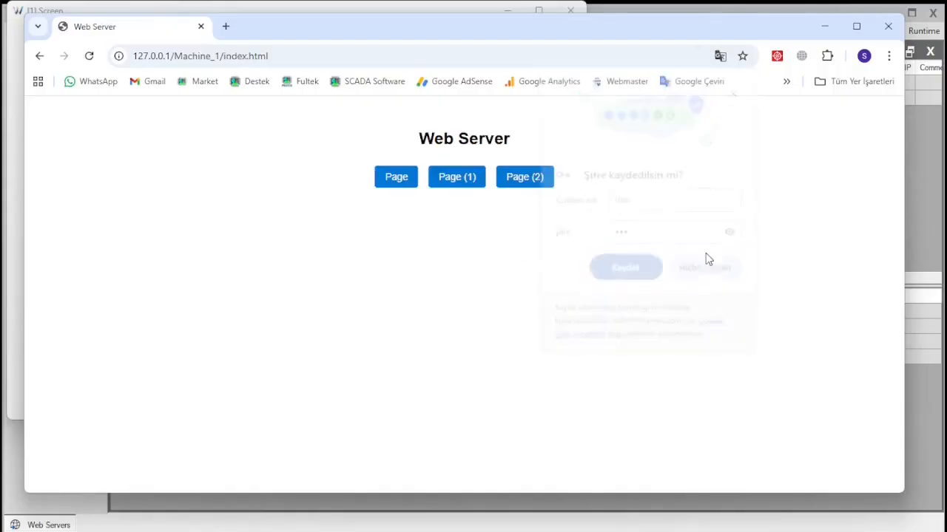
- Open the Temp page, close the runtime window, and switch Login Required off
click(406, 185)
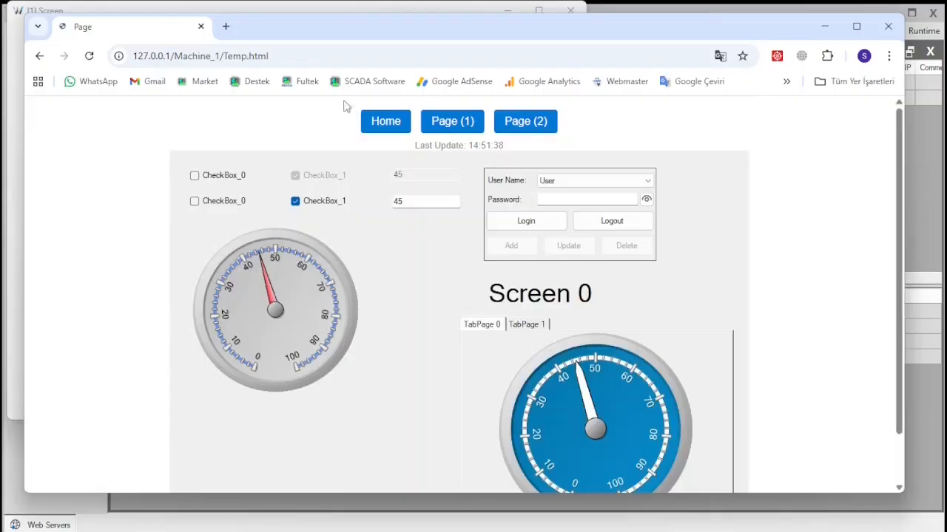
click(350, 7)
click(570, 10)
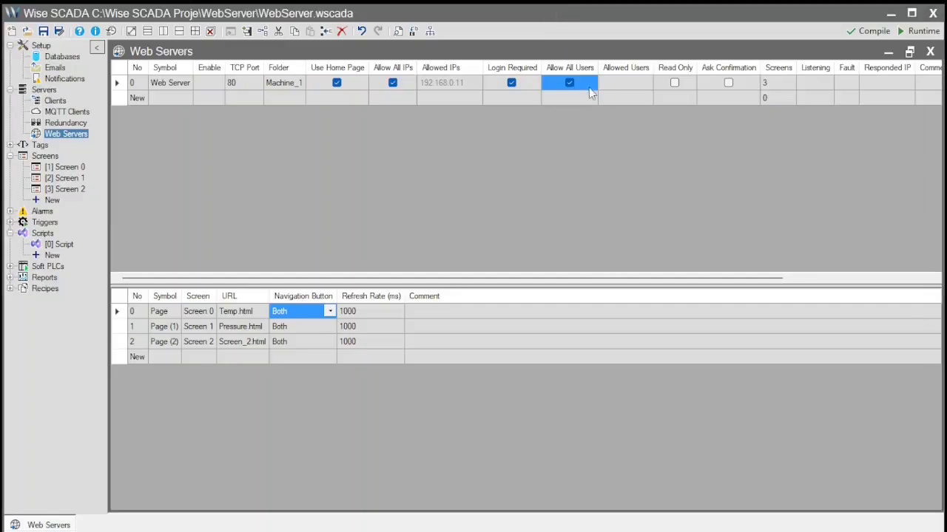
click(515, 84)
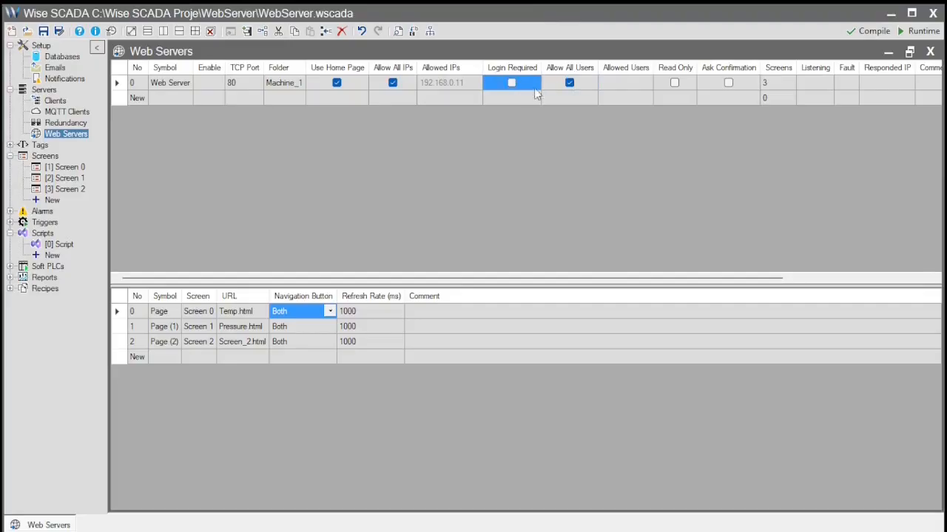
- Turn off Allow All Users and switch on Read Only and Ask Confirmation
click(571, 84)
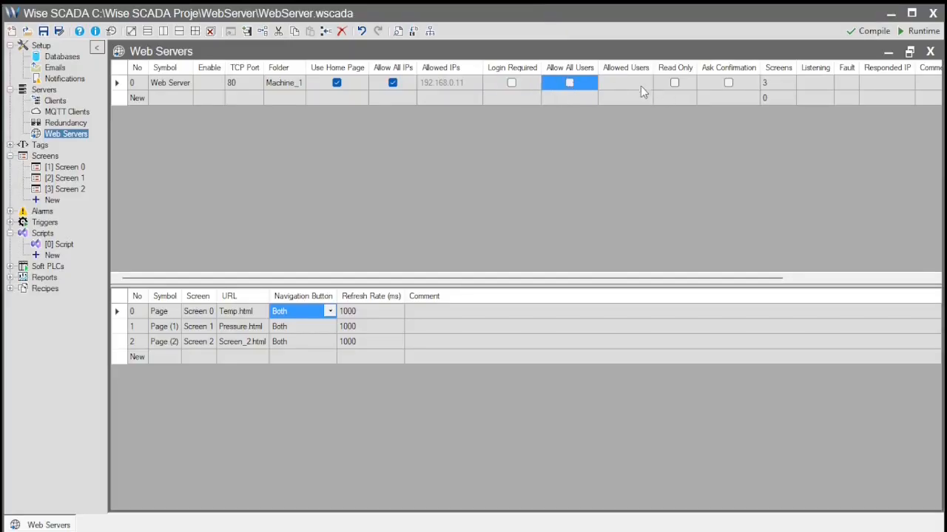
click(689, 84)
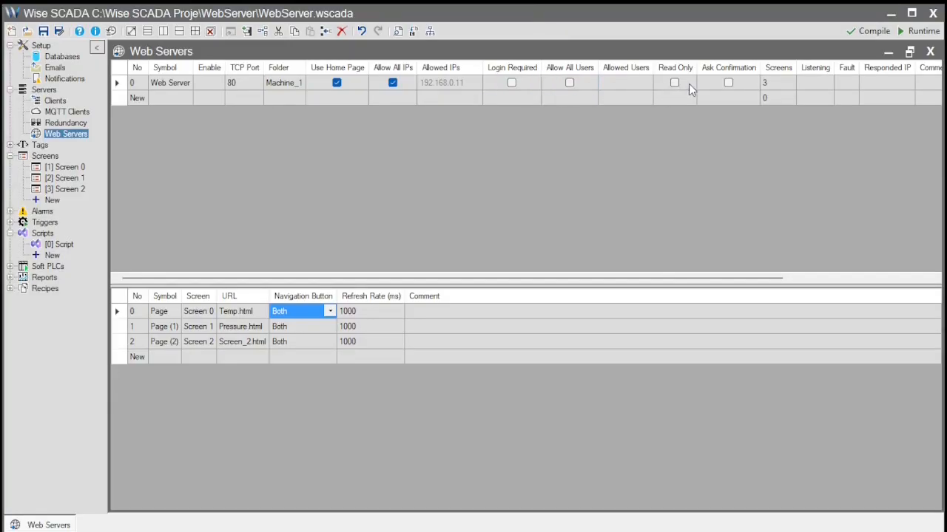
click(680, 84)
click(675, 83)
click(729, 83)
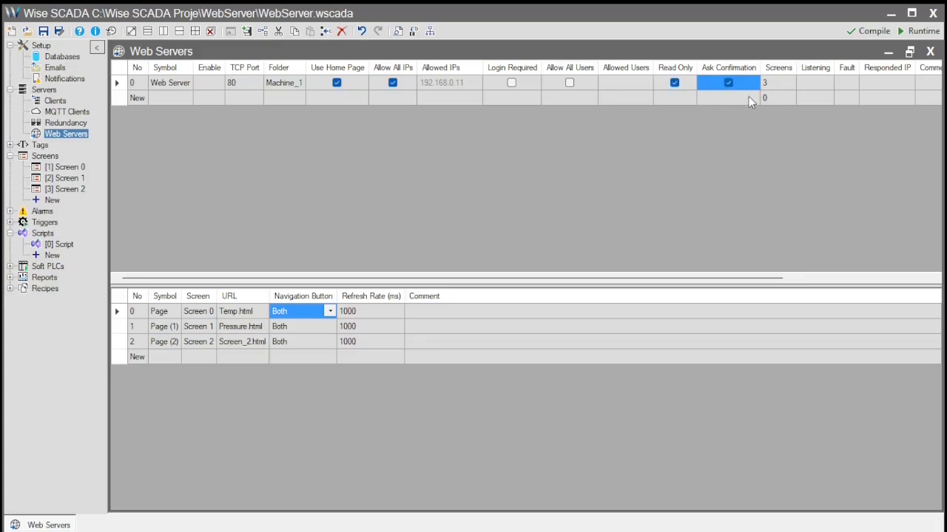
- Save and run the project, check the Temp page, then close the runtime window
click(897, 27)
click(716, 411)
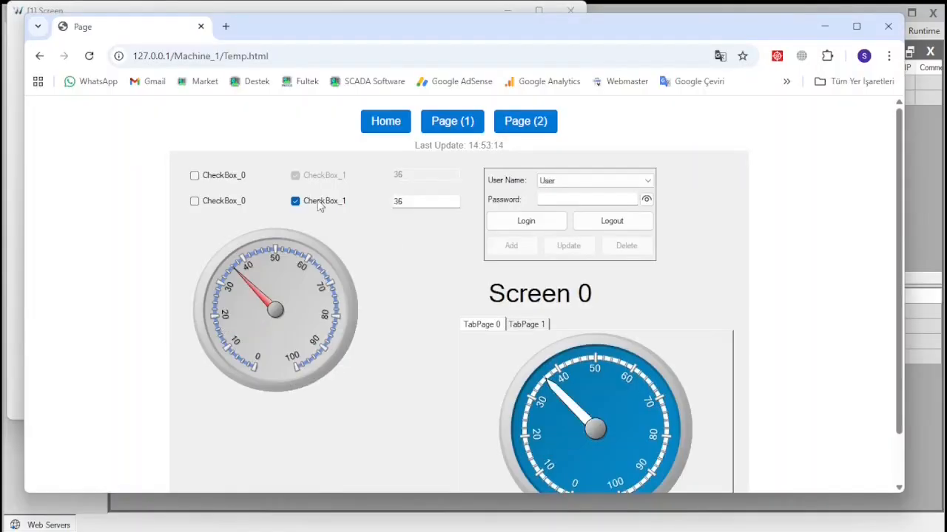
click(575, 12)
- Turn Read Only off for the web server, then save and run the project
click(928, 194)
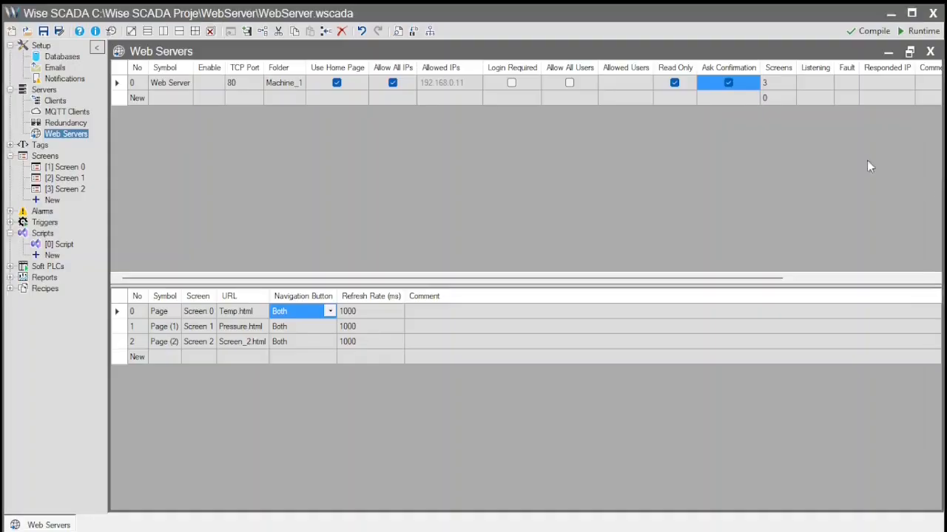
click(674, 83)
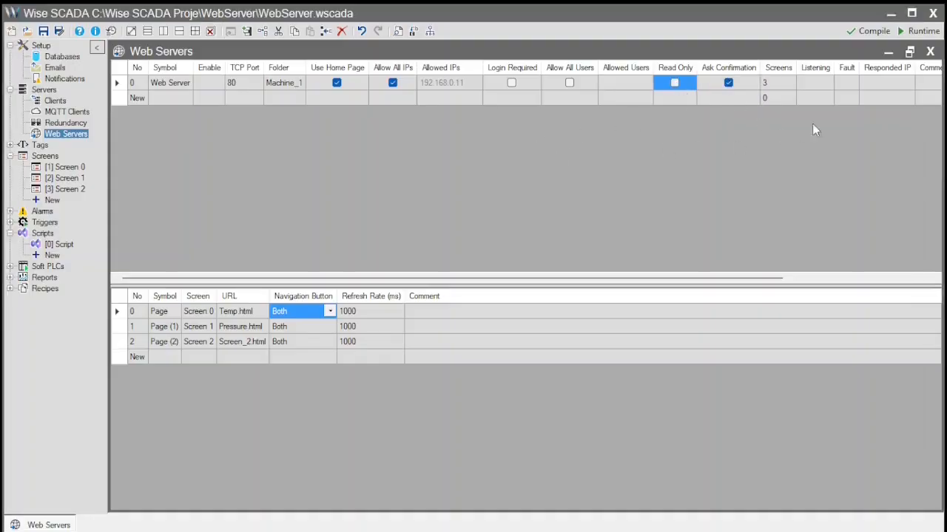
click(898, 29)
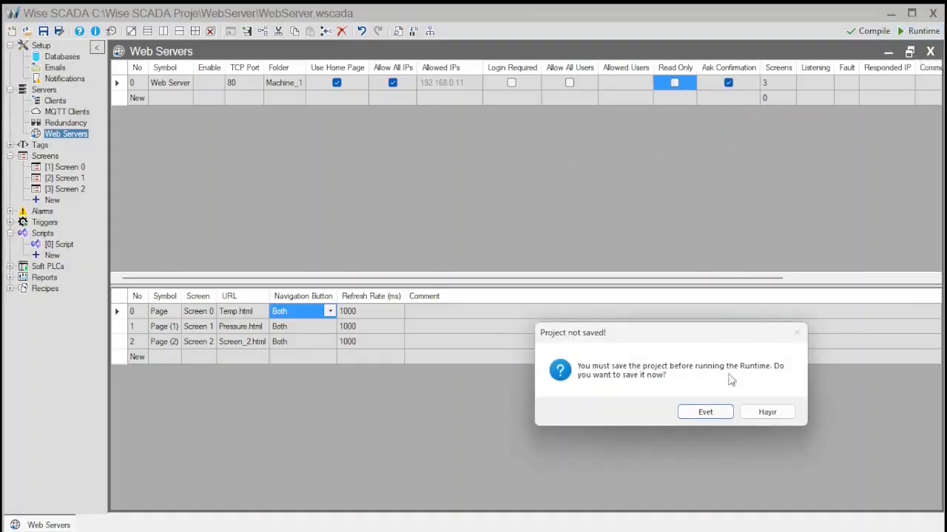
click(722, 412)
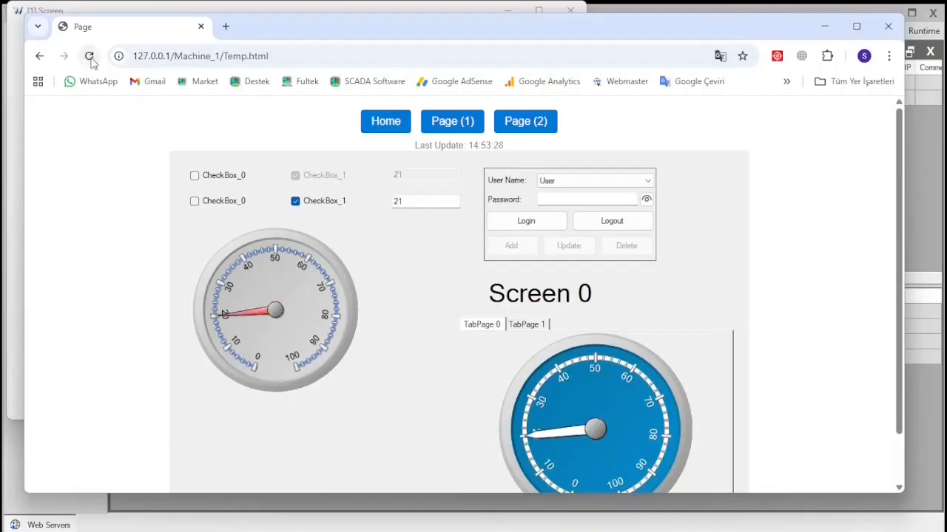
- Tick CheckBox_1 on the web page confirming the change, and send 44 to TextBox_1
click(295, 202)
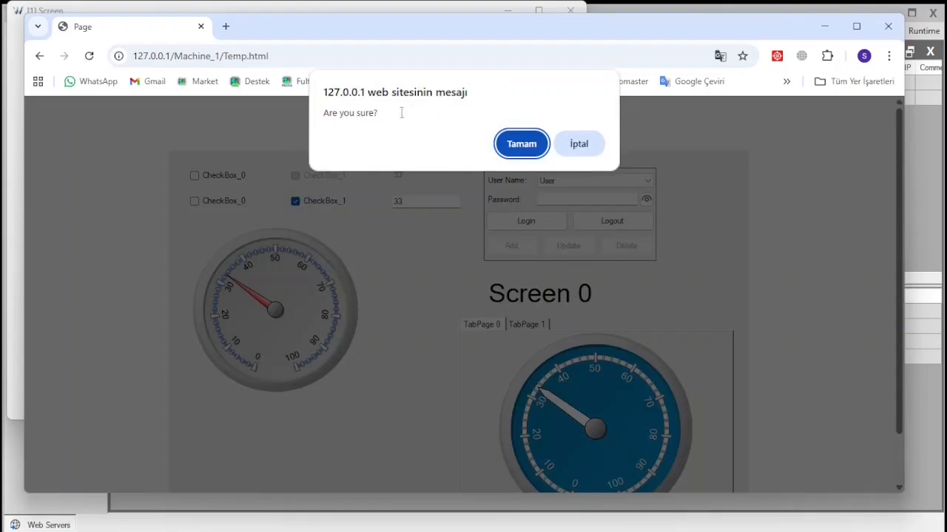
click(521, 145)
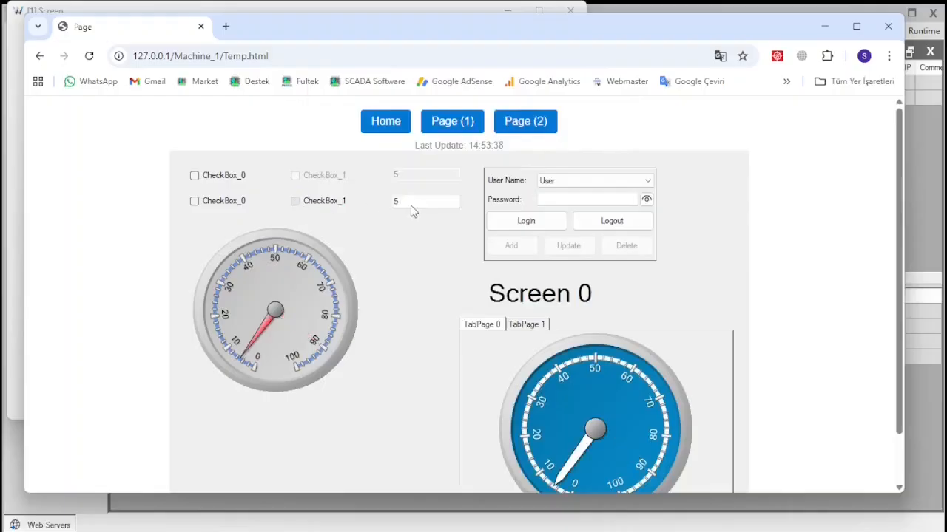
click(415, 208)
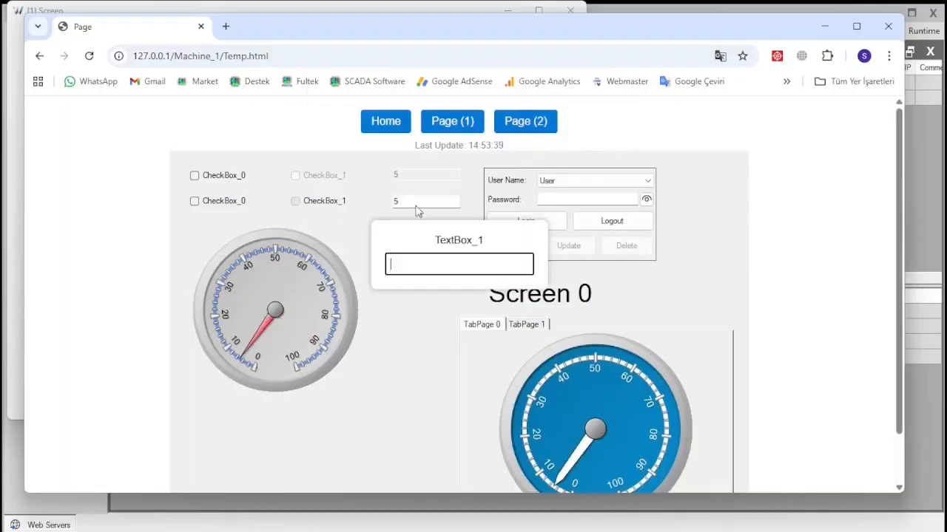
click(452, 264)
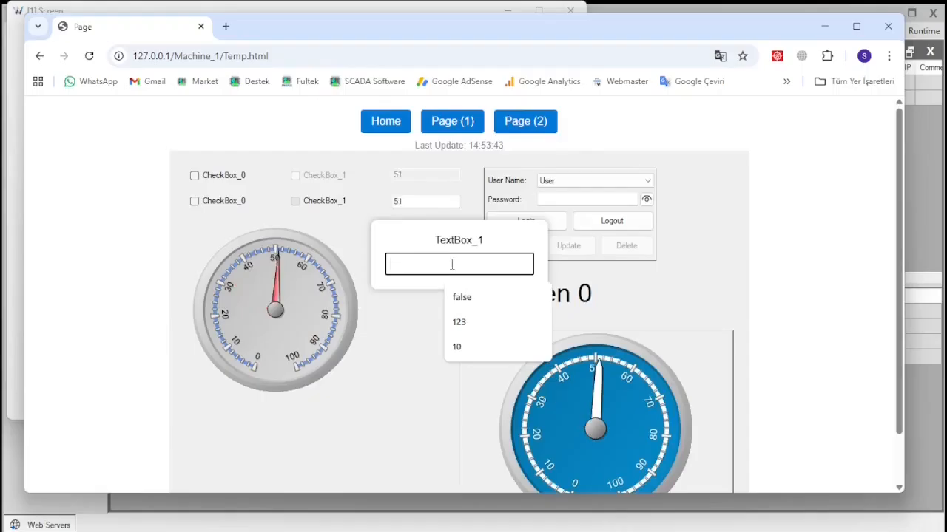
text(44)
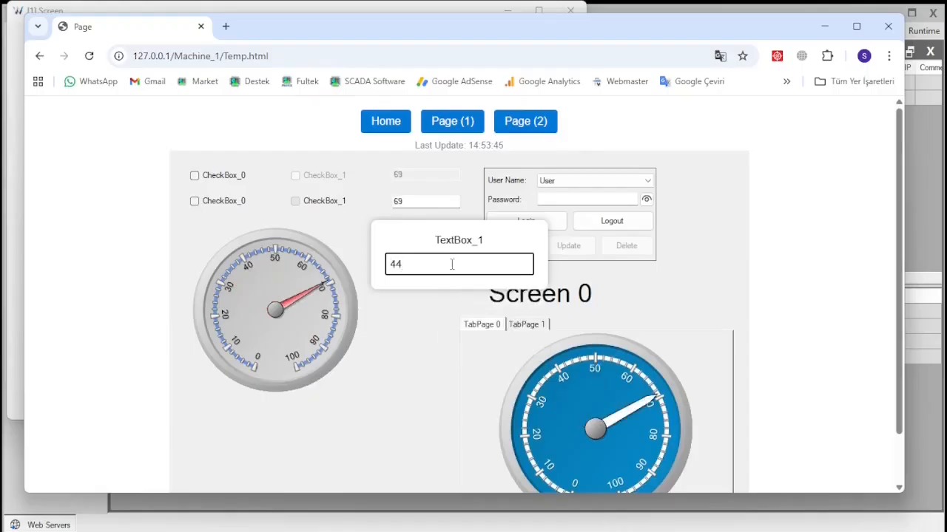
key(Return)
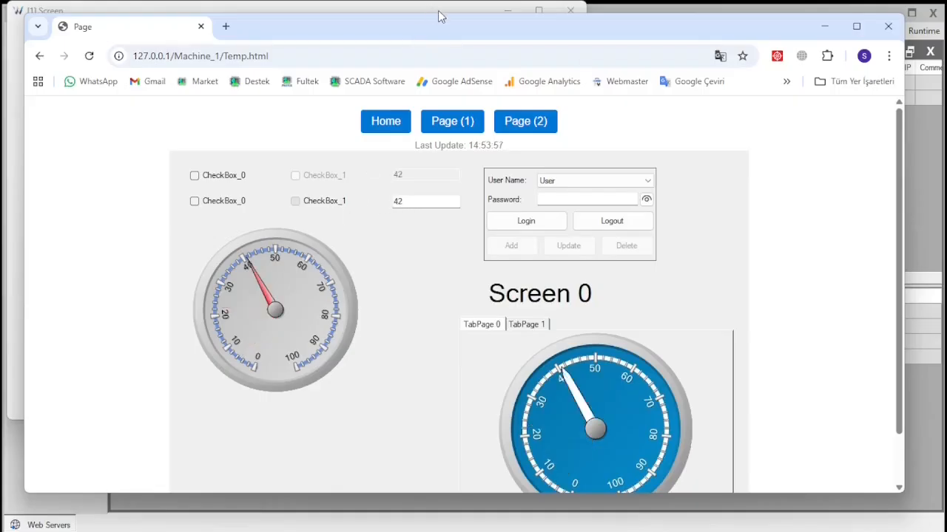
- Close the runtime, switch Ask Confirmation off, then save and rerun the project
click(438, 10)
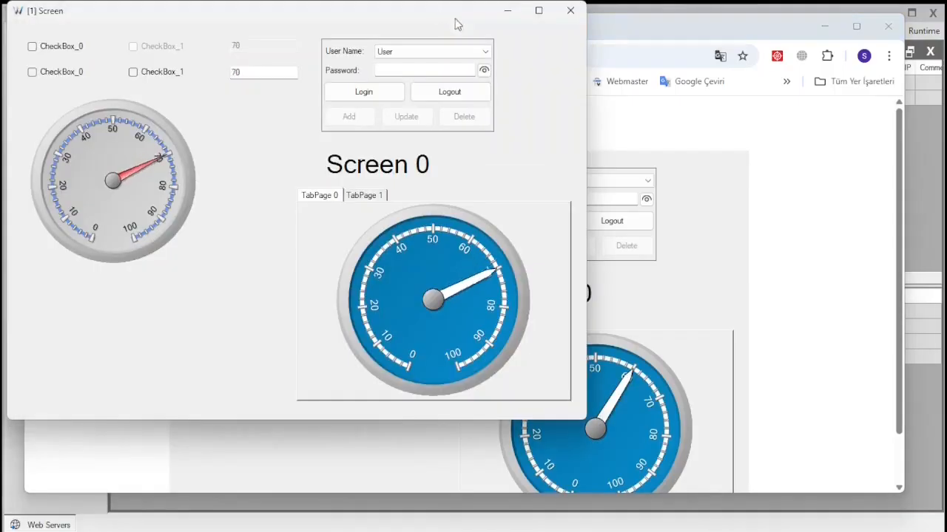
click(570, 15)
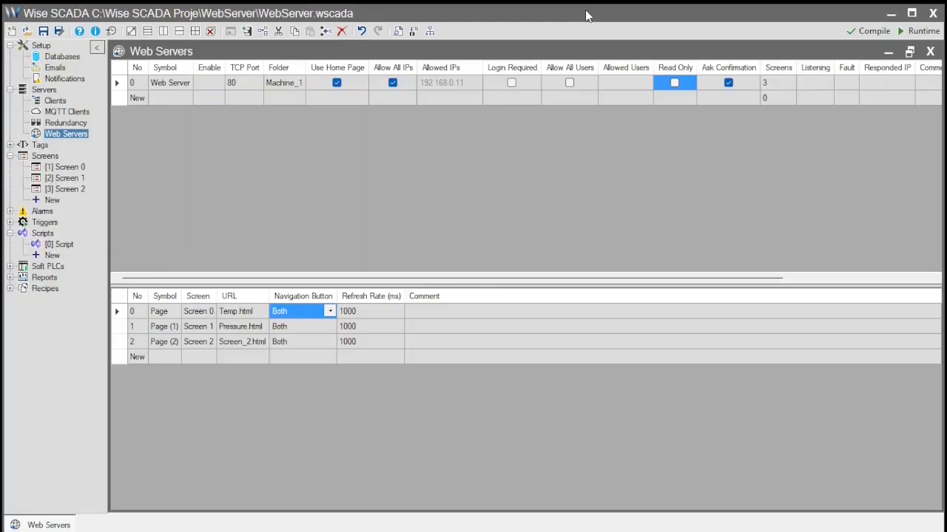
click(729, 83)
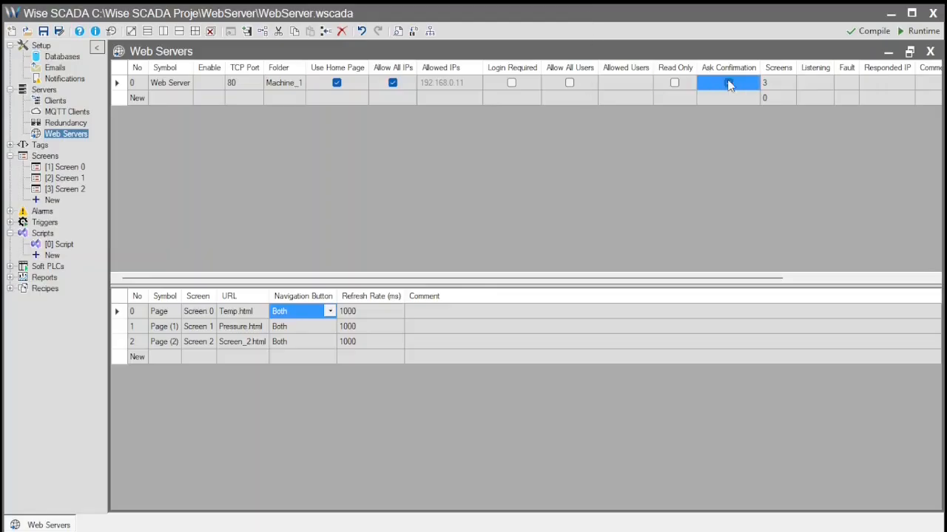
click(728, 83)
click(924, 32)
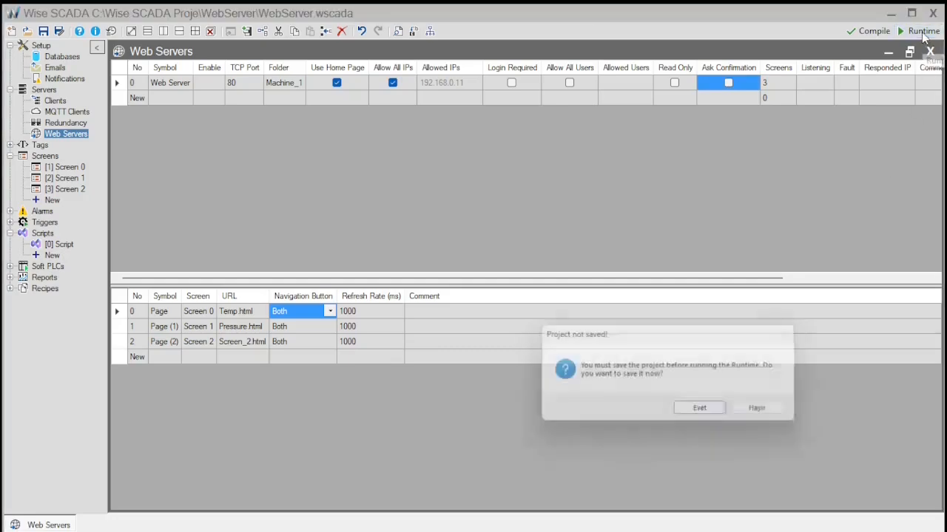
click(717, 411)
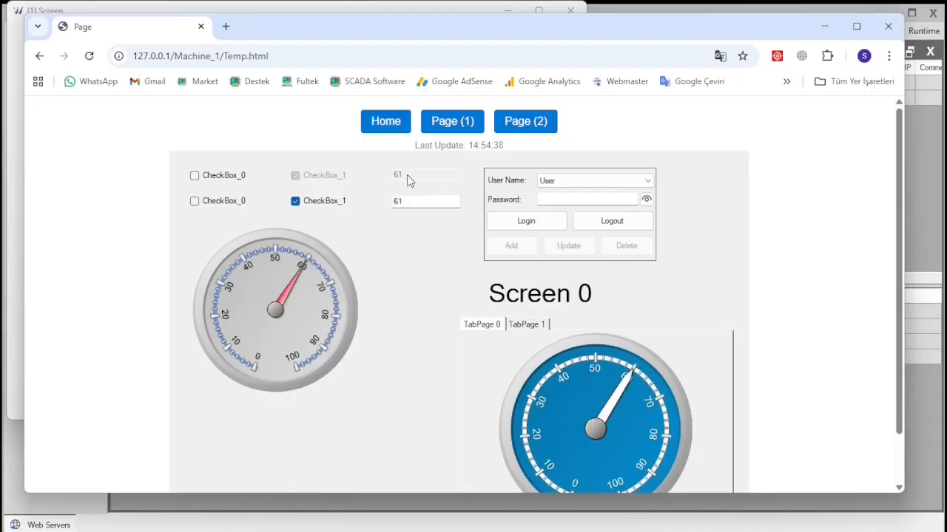
click(381, 525)
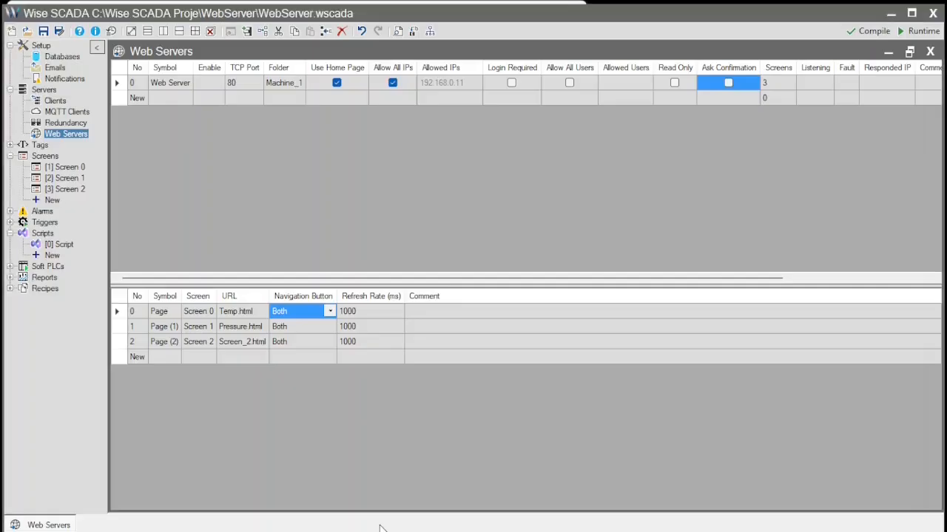
- Inspect CheckBox_1's Enable condition UserLevel >= 10 on Screen 0, then return to Chrome
double_click(66, 167)
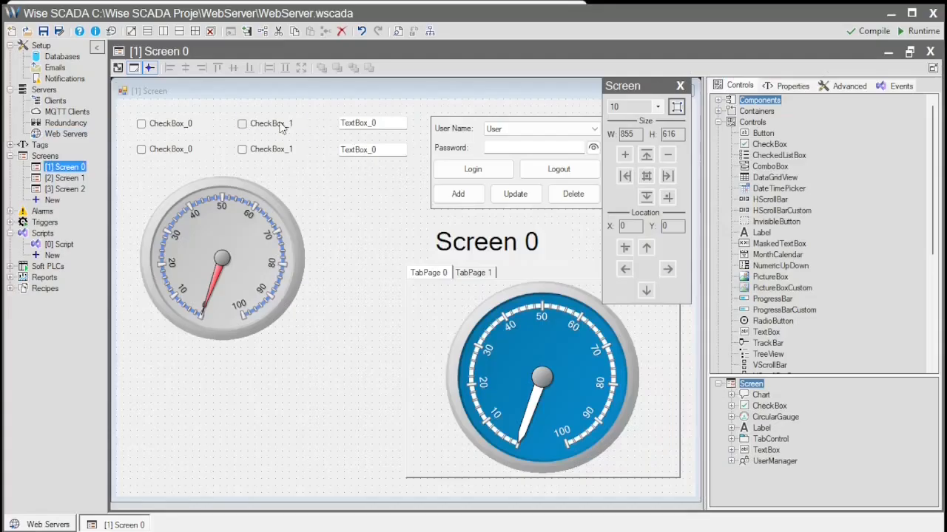
click(281, 127)
click(805, 92)
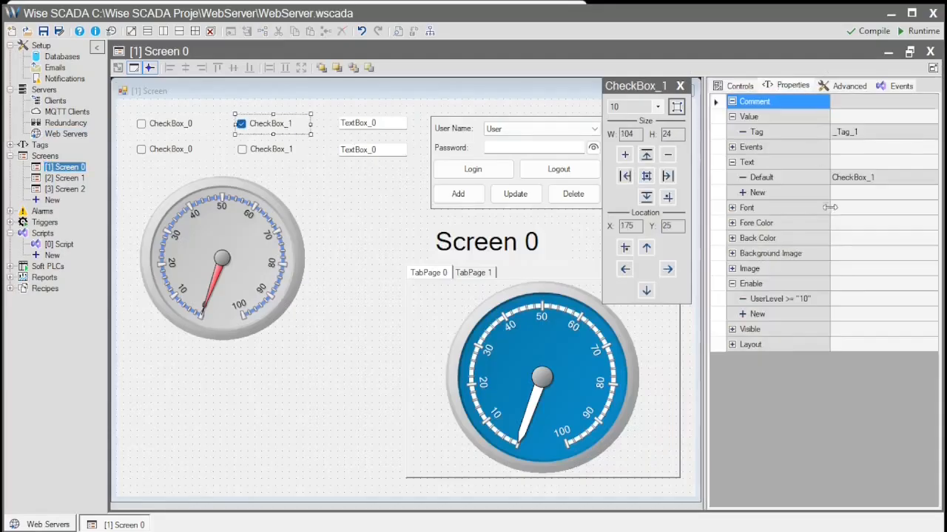
double_click(793, 299)
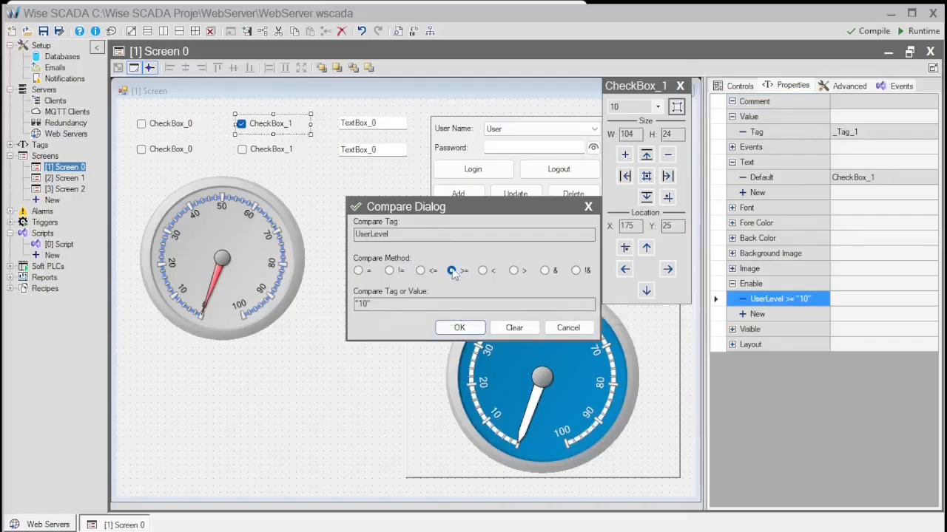
click(588, 331)
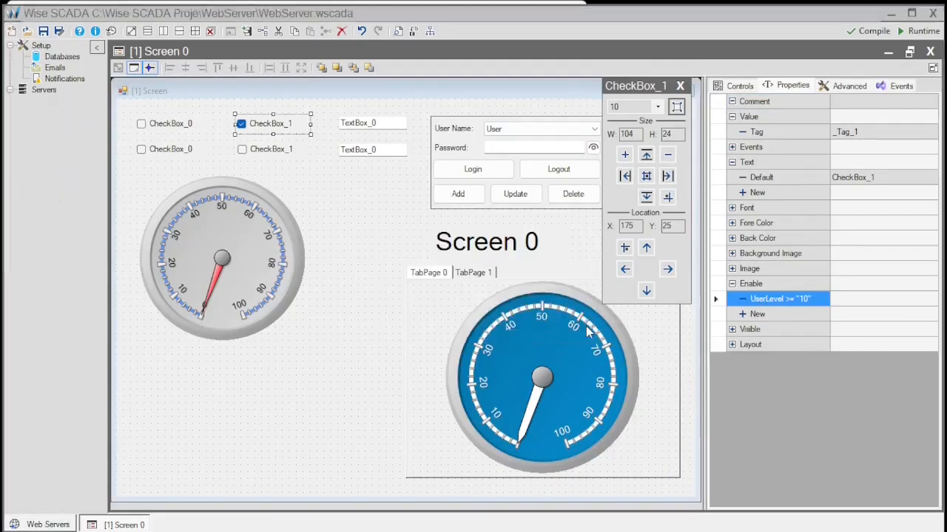
key(alt+Tab)
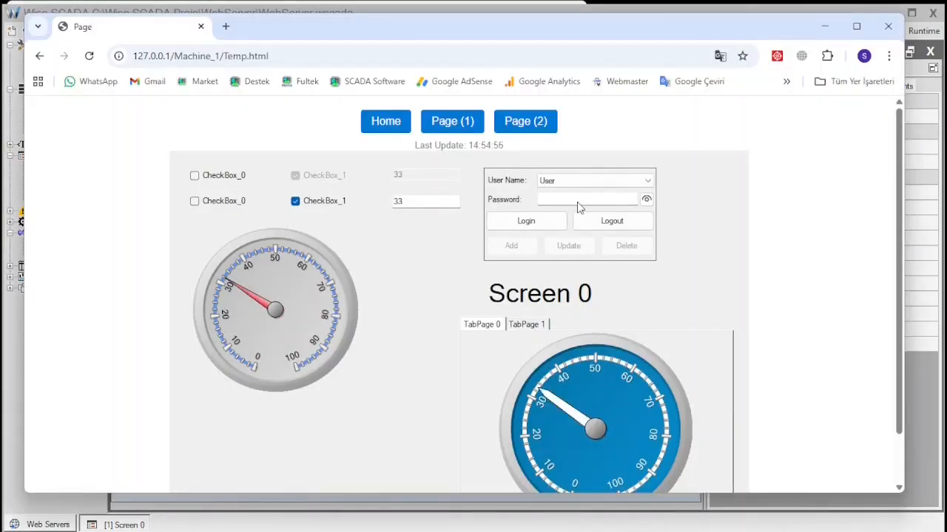
- Enter the account password in the web page's password box and log in
click(579, 207)
click(477, 267)
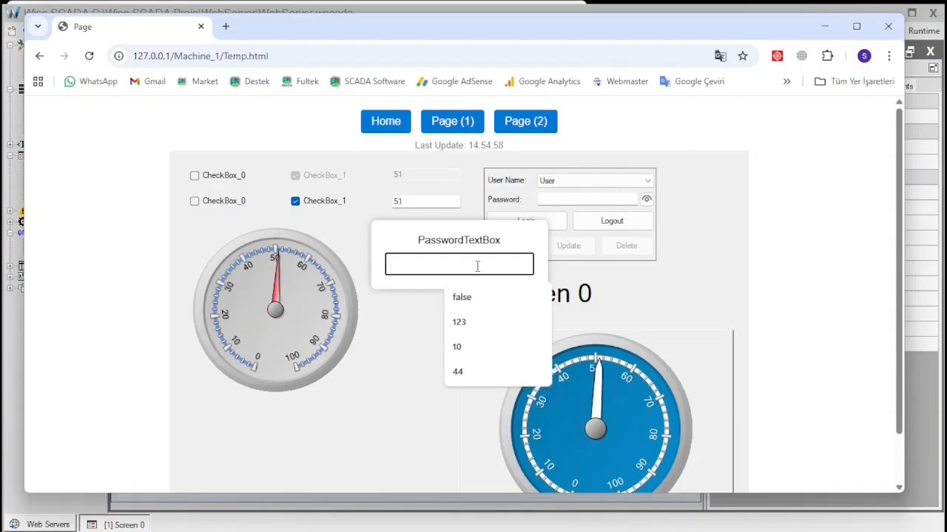
text(123)
key(Return)
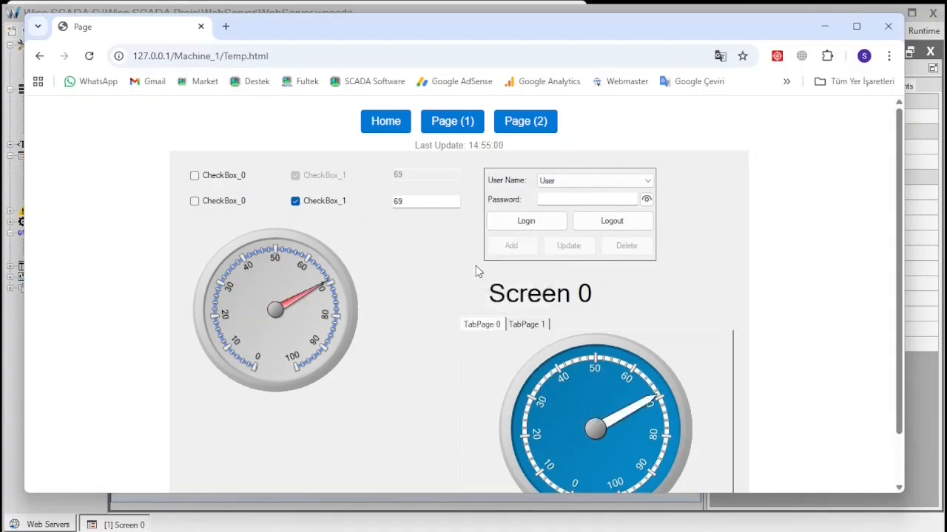
click(526, 225)
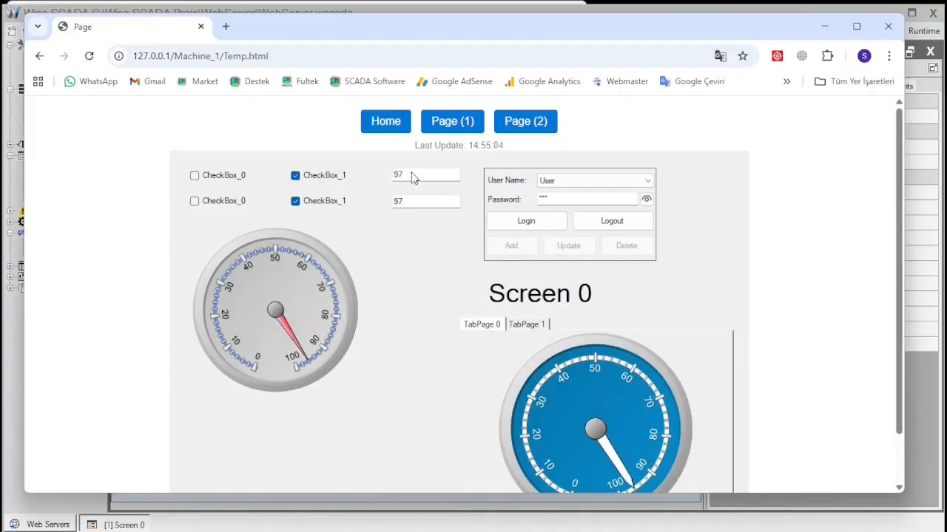
- Uncheck CheckBox_1, toggle between the TabPage 1 Series chart and TabPage 0 gauge, then return to the editor
click(297, 177)
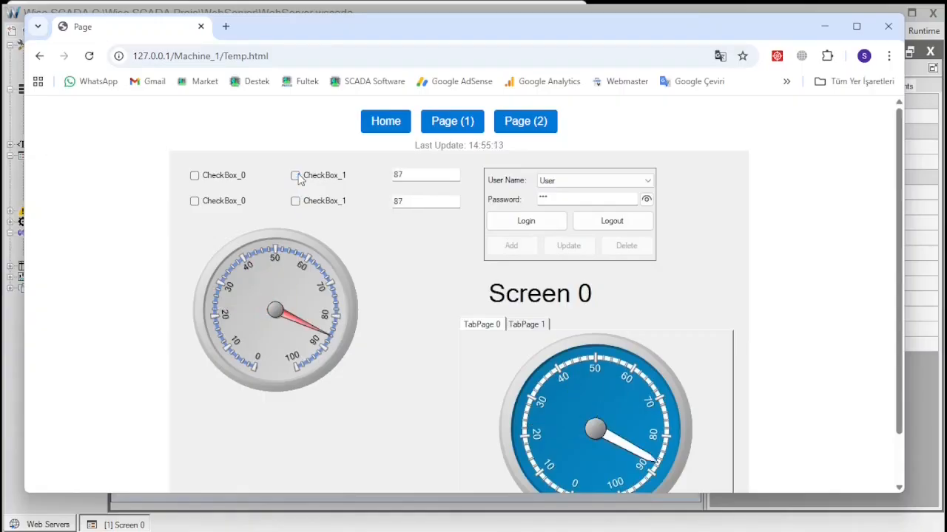
click(529, 329)
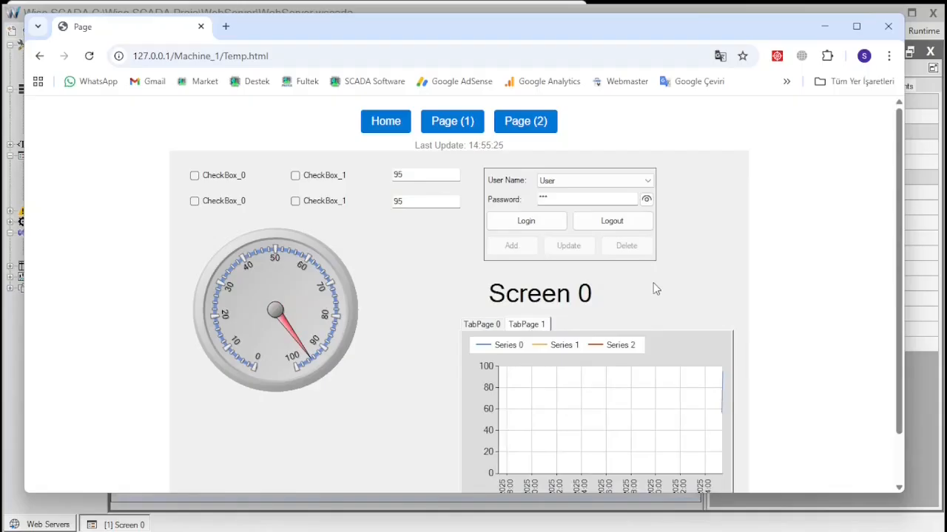
click(490, 327)
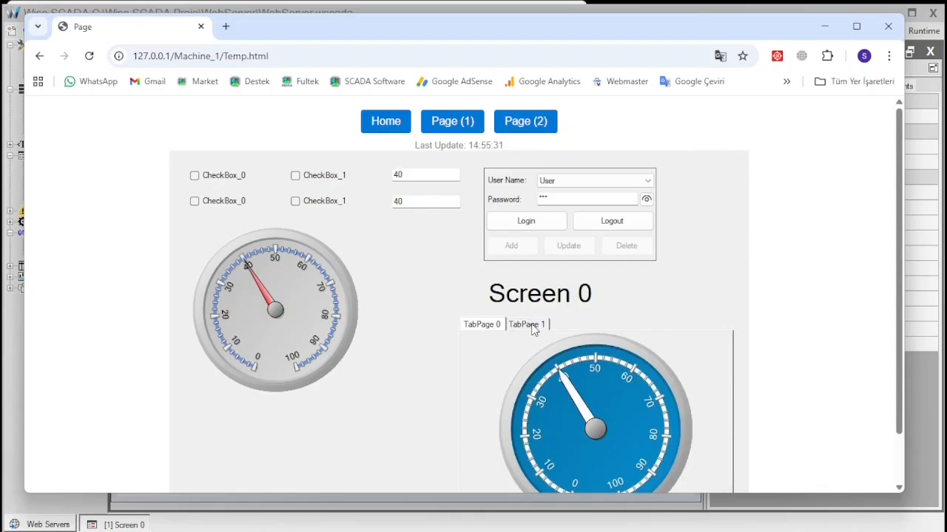
click(533, 327)
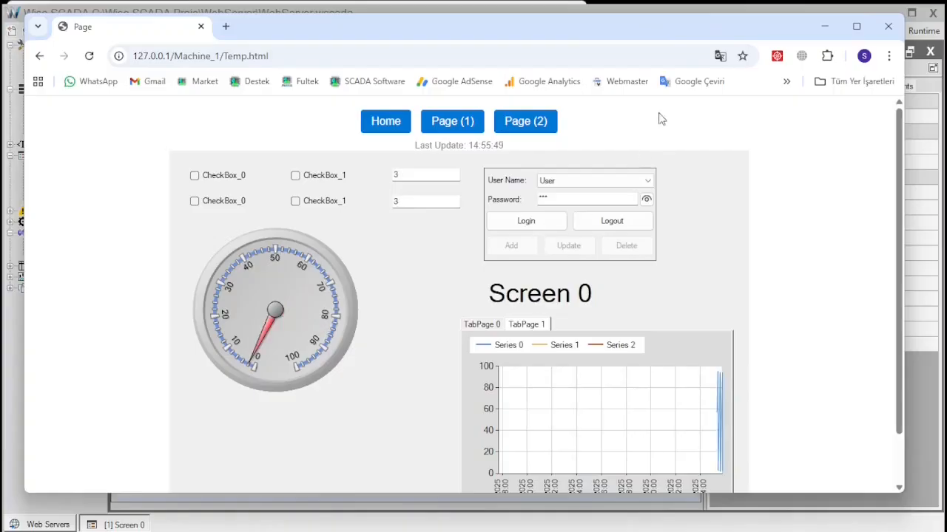
click(626, 10)
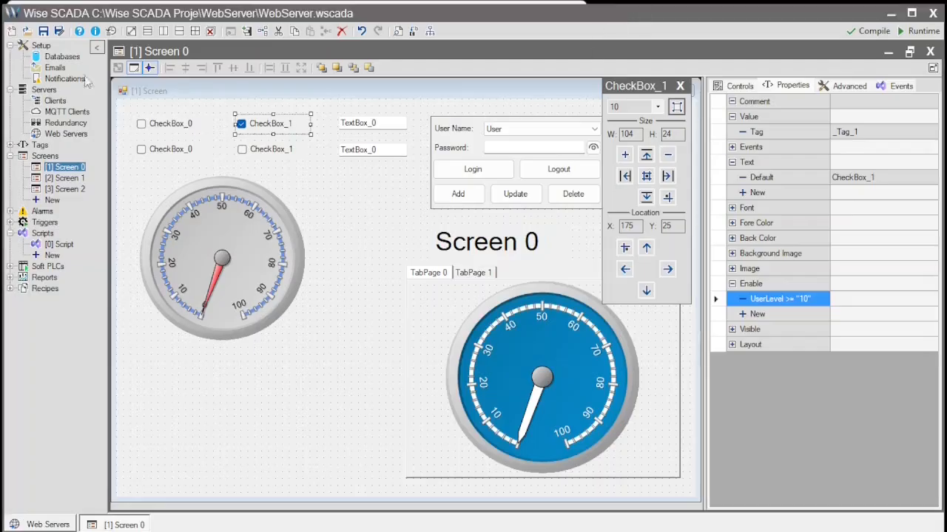
- Review Web Servers settings, selecting the empty New row's Symbol cell, then return to the Machine_1 page in Chrome
click(64, 134)
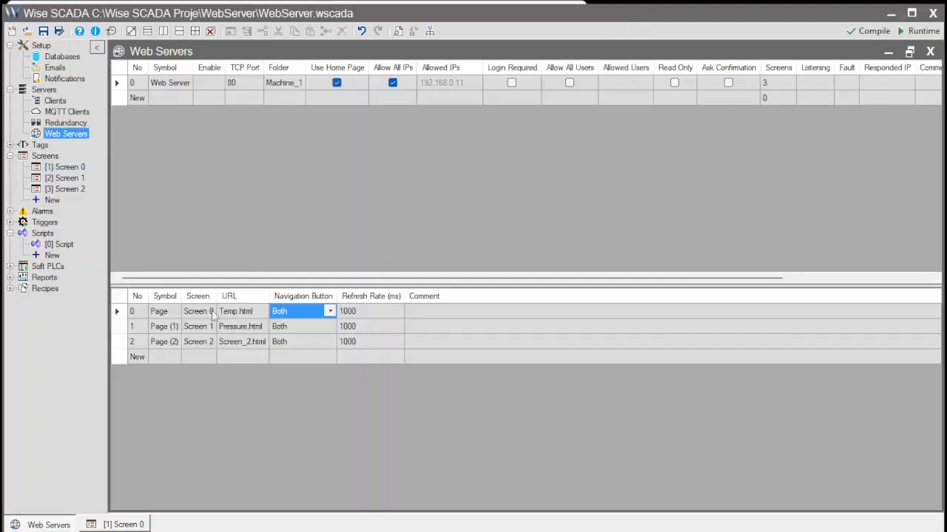
click(157, 360)
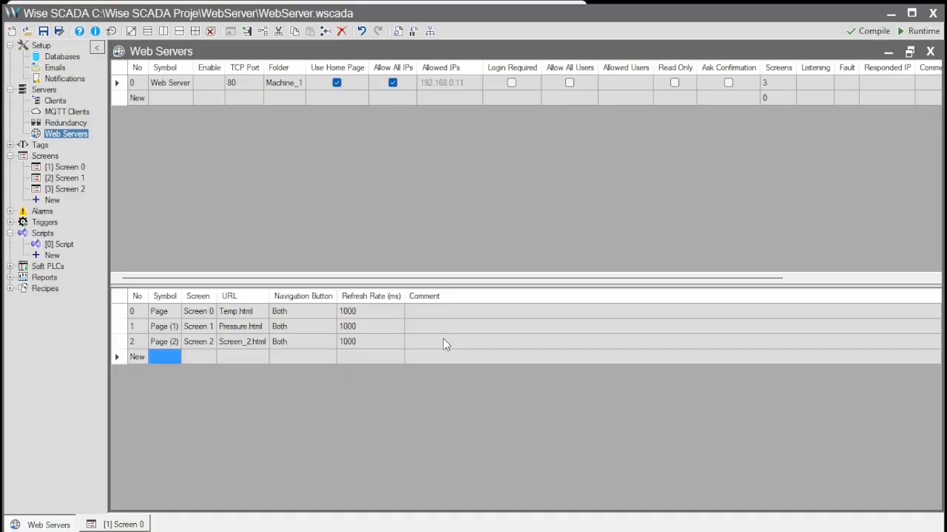
key(alt+Tab)
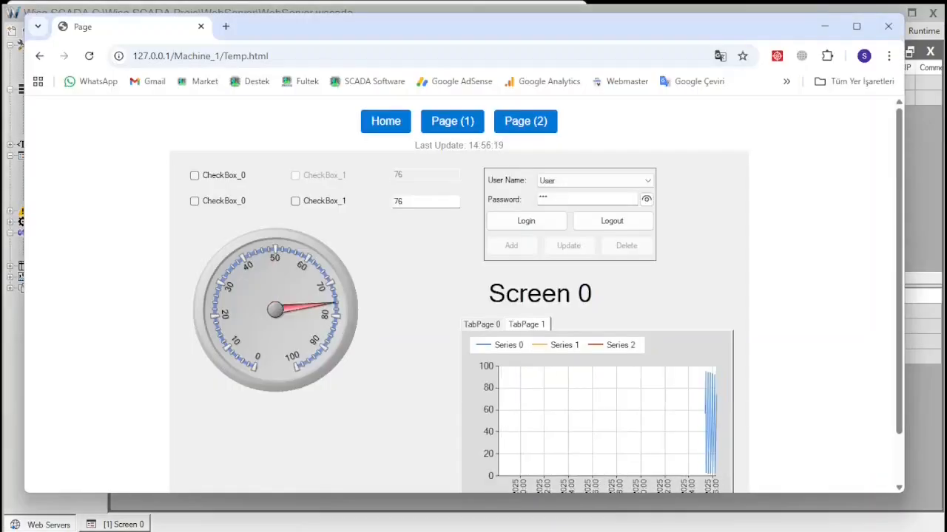